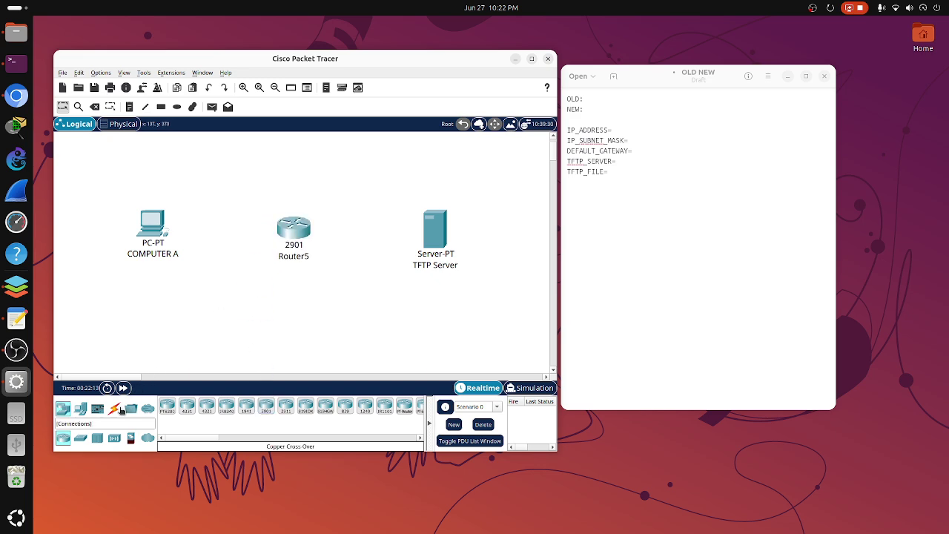
Connect COMPUTER A to Router5's console port with a console cable and nudge both devices slightly
{"action": "left_click", "coordinate": [114, 408]}
{"action": "left_click", "coordinate": [187, 404]}
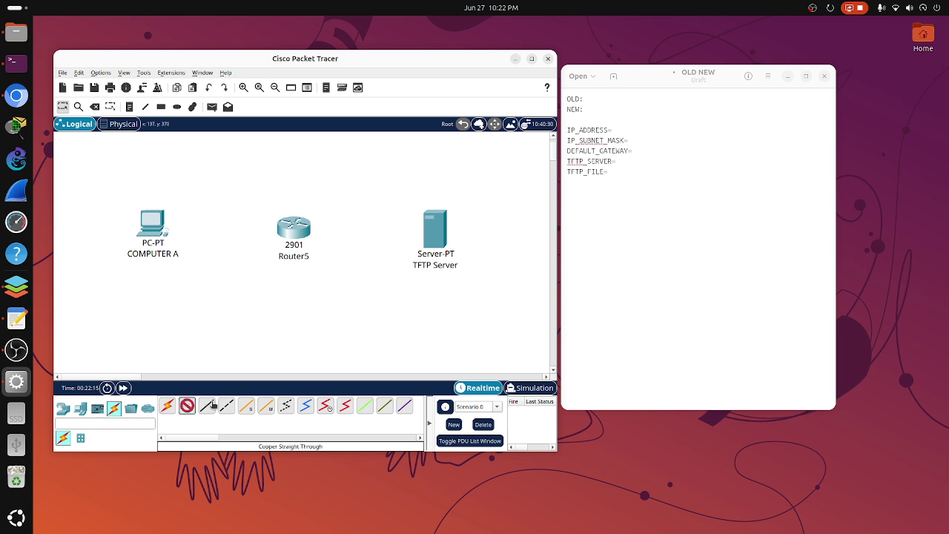
{"action": "left_click", "coordinate": [158, 228]}
{"action": "left_click", "coordinate": [203, 237]}
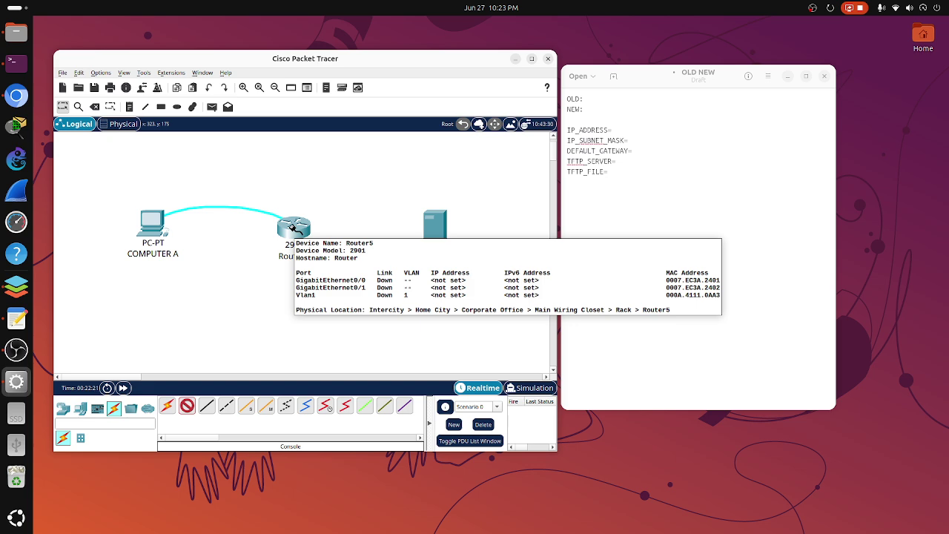
{"action": "left_click", "coordinate": [293, 229]}
{"action": "left_click", "coordinate": [304, 245]}
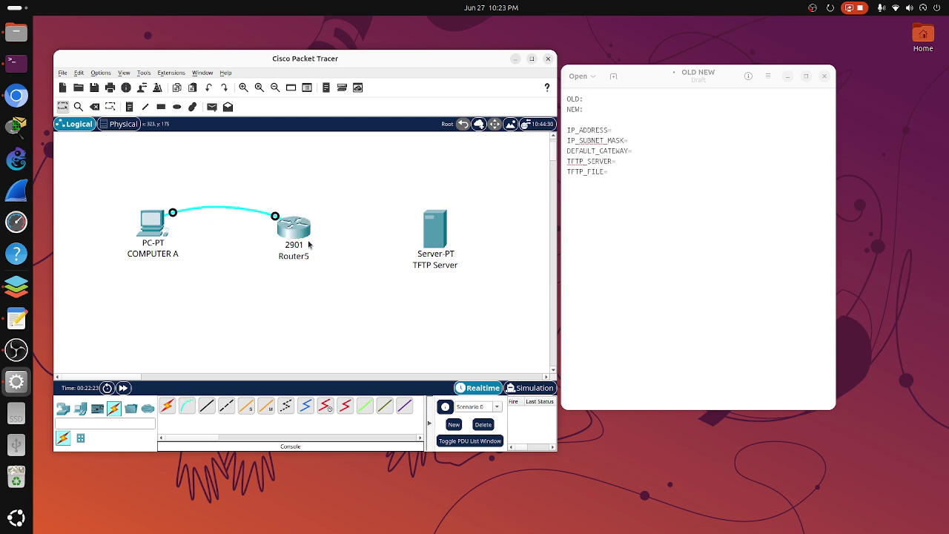
{"action": "left_click_drag", "start_coordinate": [304, 243], "coordinate": [307, 237]}
{"action": "left_click_drag", "start_coordinate": [160, 225], "coordinate": [158, 229]}
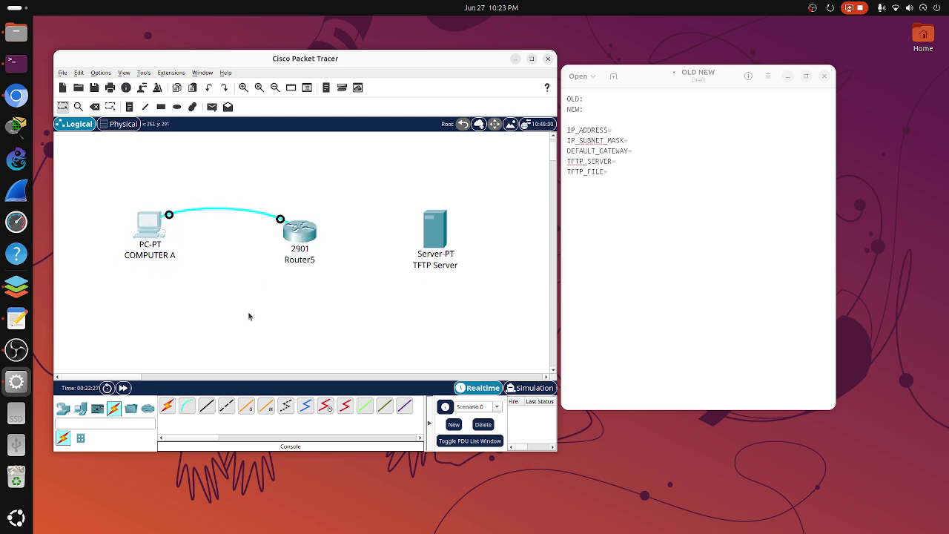
Link Router5's GigabitEthernet0/0 to the TFTP Server's FastEthernet0 with a copper cross-over cable and nudge the server slightly
{"action": "left_click", "coordinate": [226, 405]}
{"action": "left_click", "coordinate": [309, 232]}
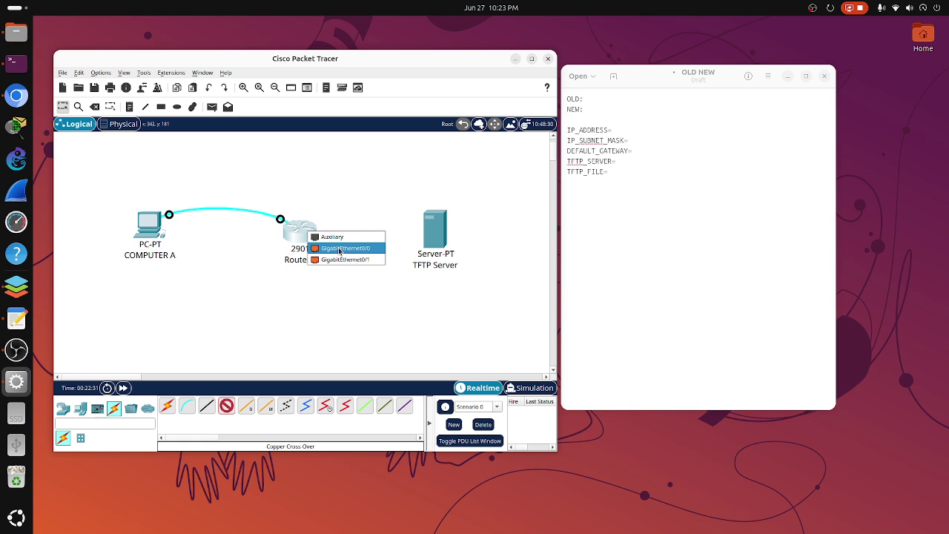
{"action": "left_click", "coordinate": [340, 249]}
{"action": "left_click", "coordinate": [443, 226]}
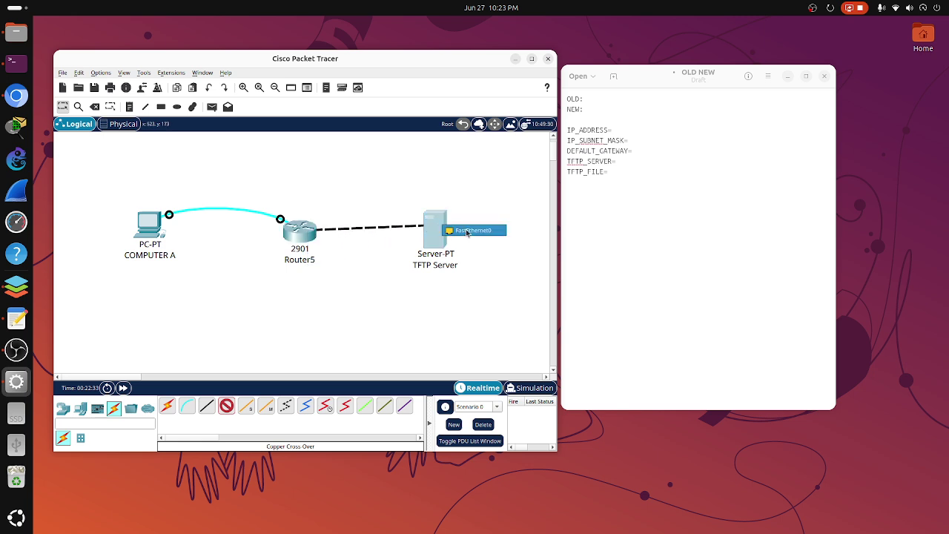
{"action": "left_click", "coordinate": [467, 232]}
{"action": "left_click_drag", "start_coordinate": [436, 235], "coordinate": [430, 231]}
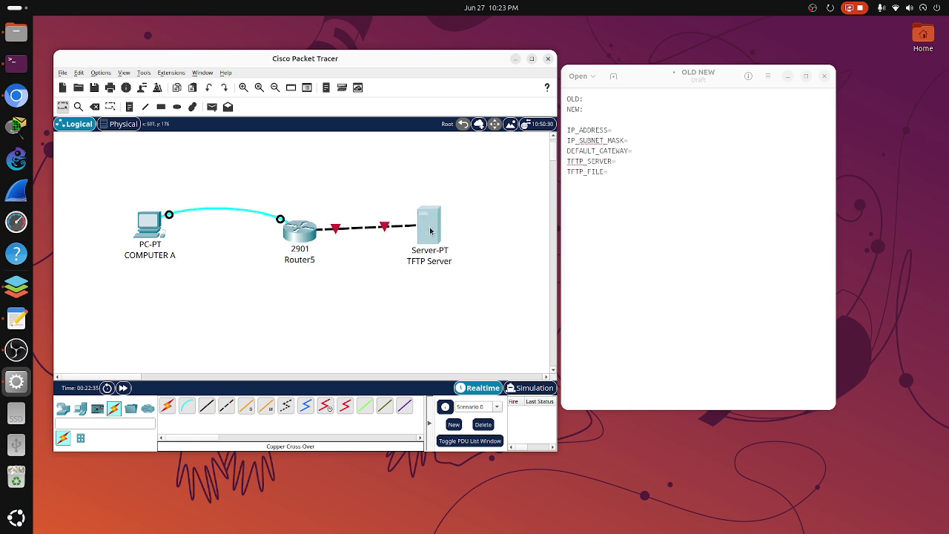
Assign the TFTP Server the static IPv4 address 192.168.1.1 with subnet mask 255.255.255.0
{"action": "left_click", "coordinate": [430, 231]}
{"action": "left_click", "coordinate": [409, 181]}
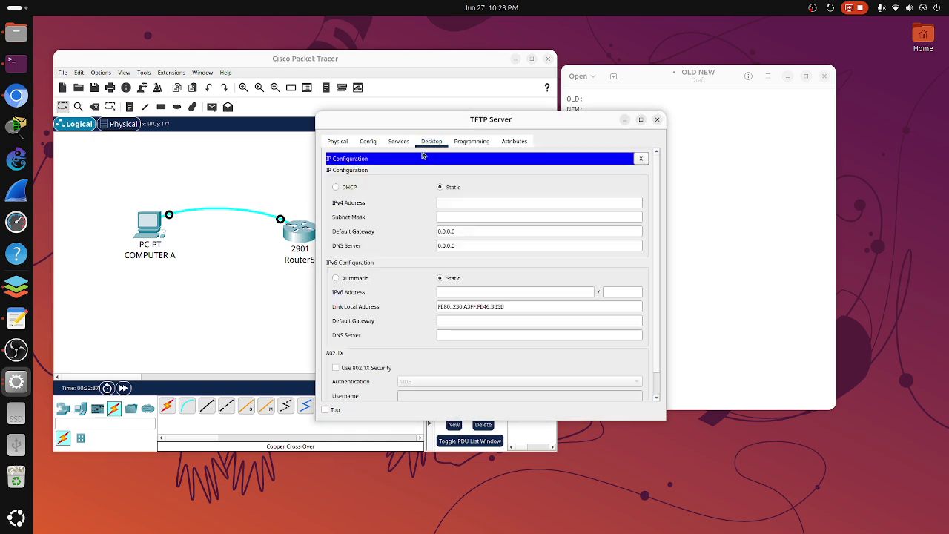
{"action": "left_click", "coordinate": [399, 141]}
{"action": "left_click", "coordinate": [432, 141]}
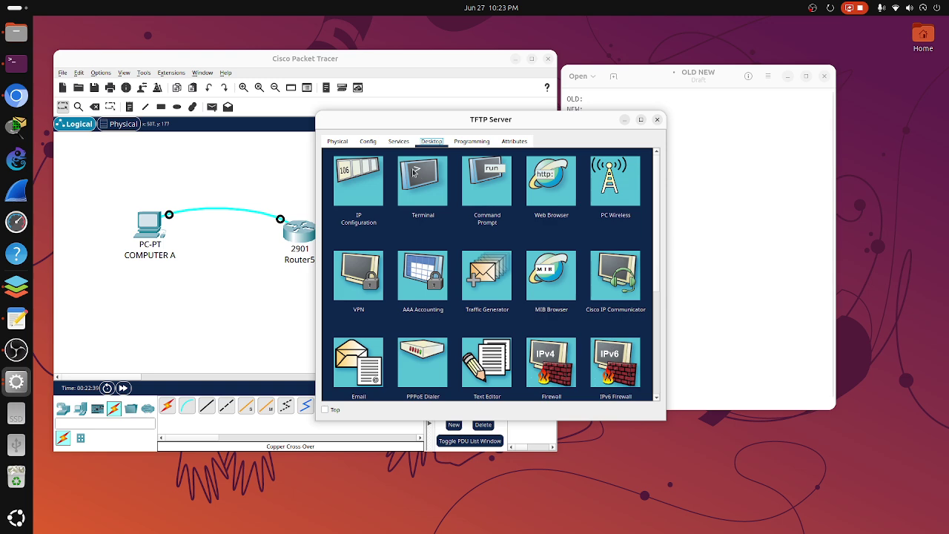
{"action": "left_click", "coordinate": [358, 181]}
{"action": "left_click_drag", "start_coordinate": [494, 121], "coordinate": [367, 122]}
{"action": "left_click", "coordinate": [329, 203]}
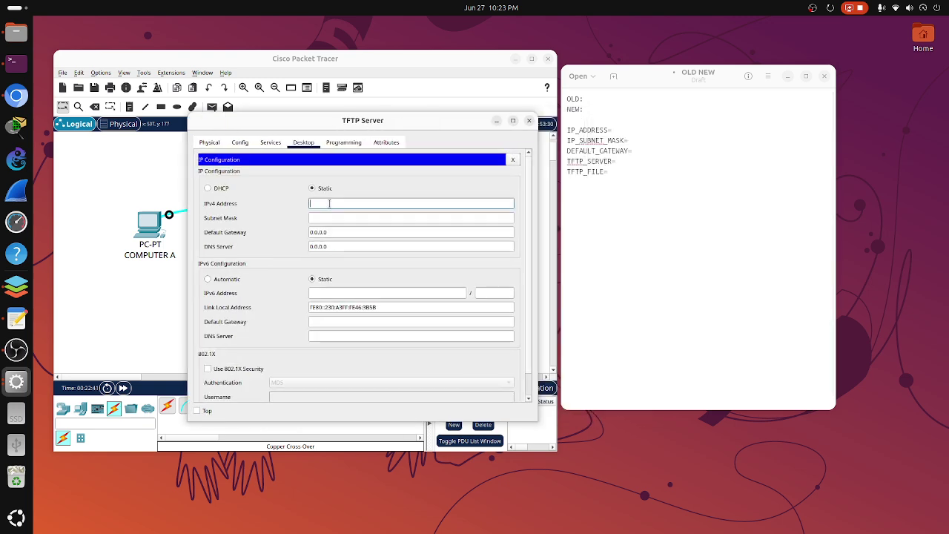
{"action": "type", "text": "192.168.1.1"}
{"action": "key", "text": "Tab"}
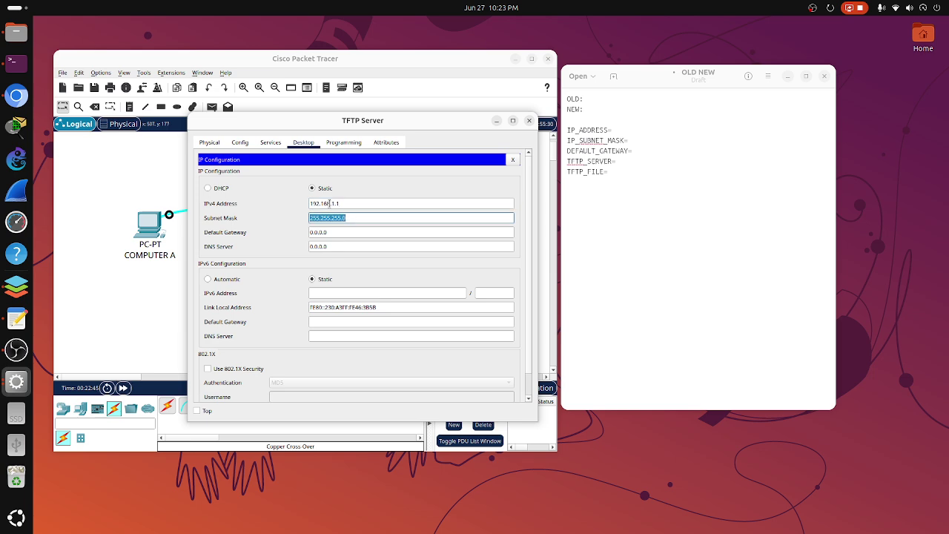
{"action": "key", "text": "Tab"}
{"action": "key", "text": "Tab"}
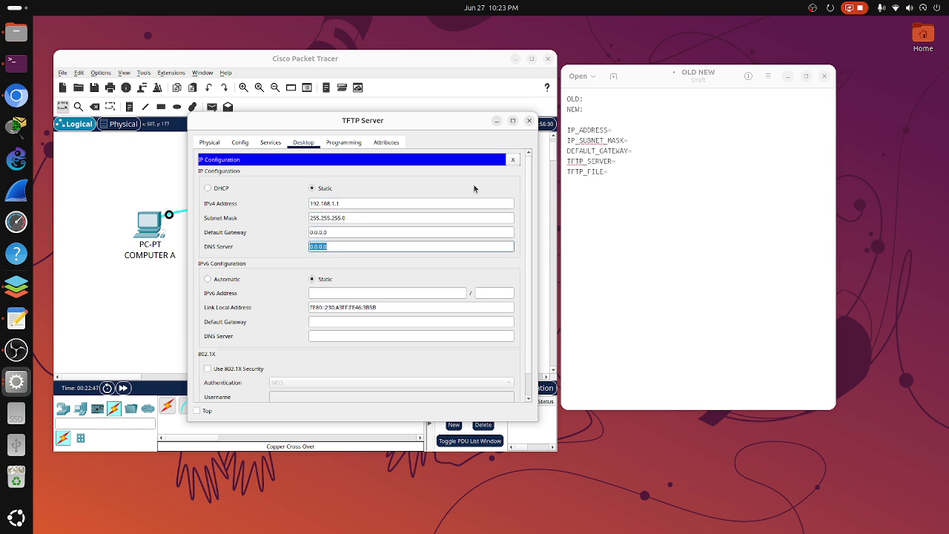
Copy the server's IPv4 address 192.168.1.1 into the TFTP_SERVER line of the text notes
{"action": "left_click", "coordinate": [512, 158]}
{"action": "left_click", "coordinate": [244, 189]}
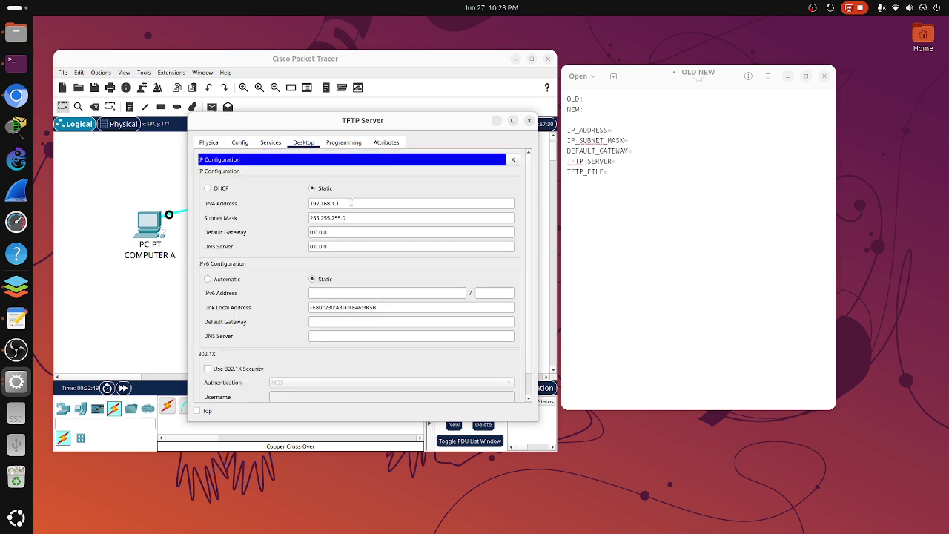
{"action": "key", "text": "ctrl+c"}
{"action": "left_click", "coordinate": [650, 161]}
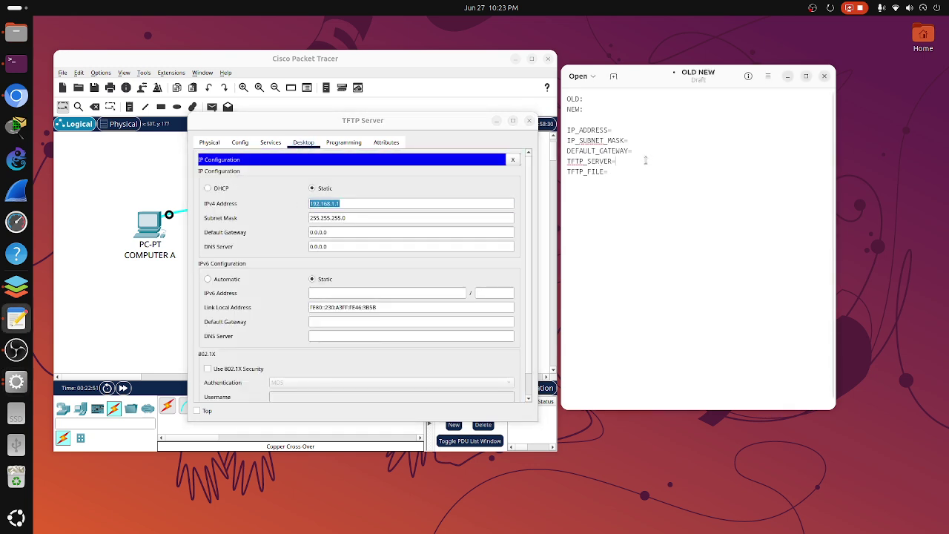
{"action": "key", "text": "ctrl+v"}
Copy the server's subnet mask 255.255.255.0 into the IP_SUBNET_MASK line of the notes
{"action": "left_click", "coordinate": [384, 218]}
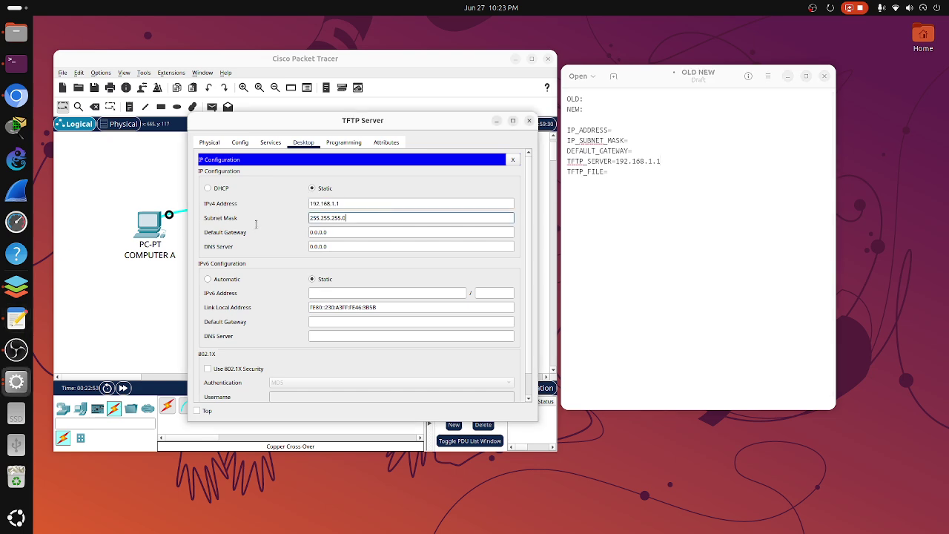
{"action": "left_click_drag", "start_coordinate": [355, 220], "coordinate": [288, 221]}
{"action": "key", "text": "ctrl+c"}
{"action": "left_click", "coordinate": [641, 151]}
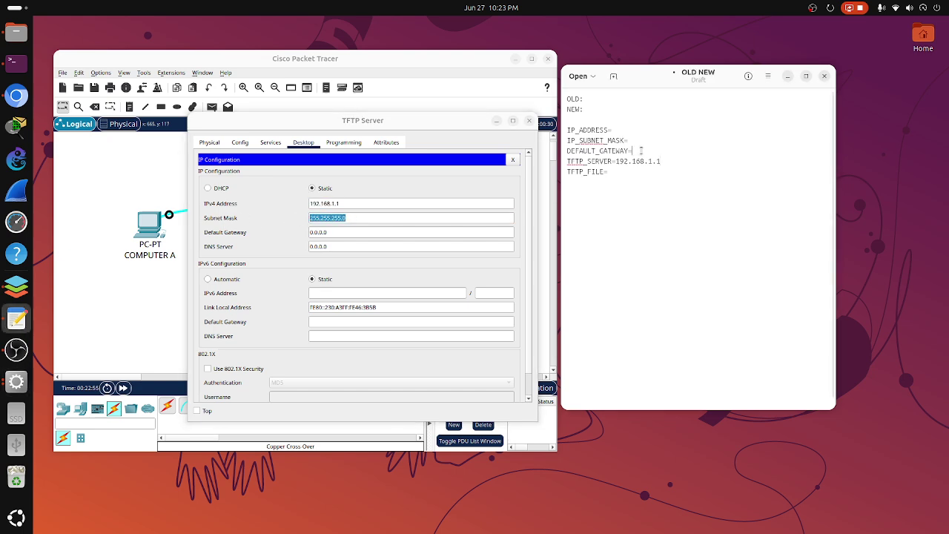
{"action": "key", "text": "ctrl+v"}
{"action": "left_click_drag", "start_coordinate": [634, 150], "coordinate": [686, 151]}
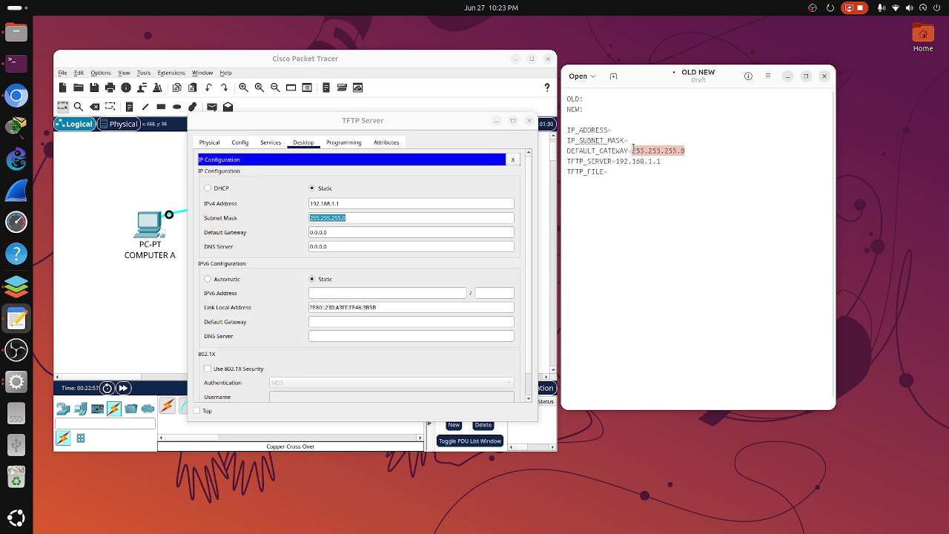
{"action": "key", "text": "ctrl+x"}
{"action": "left_click", "coordinate": [628, 140]}
{"action": "key", "text": "ctrl+v"}
Check the TFTP Server's TFTP service status and file list, and close its configuration window
{"action": "left_click", "coordinate": [483, 162]}
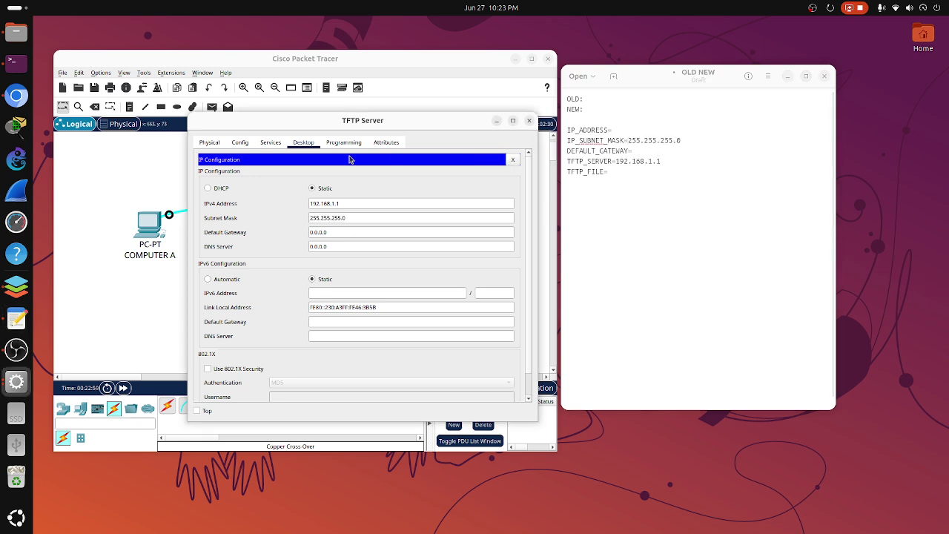
{"action": "left_click", "coordinate": [270, 142]}
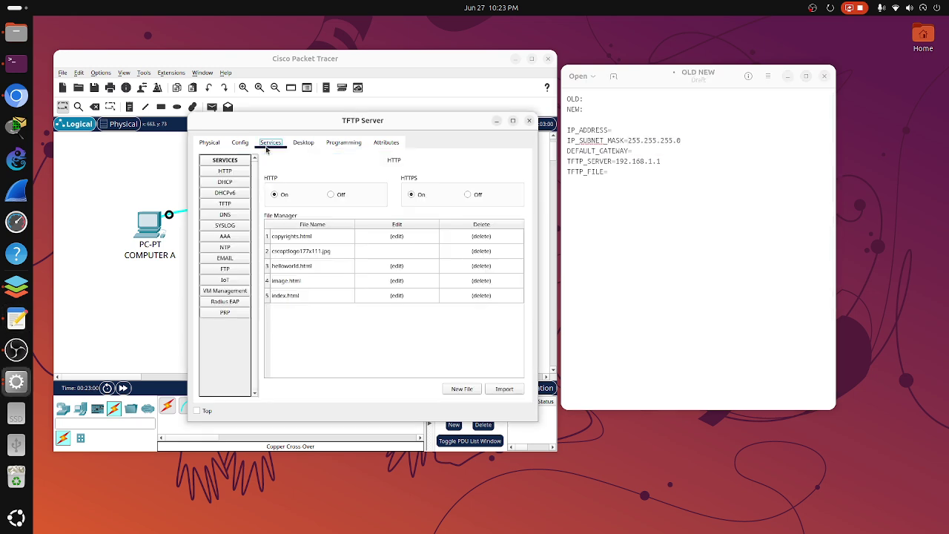
{"action": "left_click", "coordinate": [229, 204]}
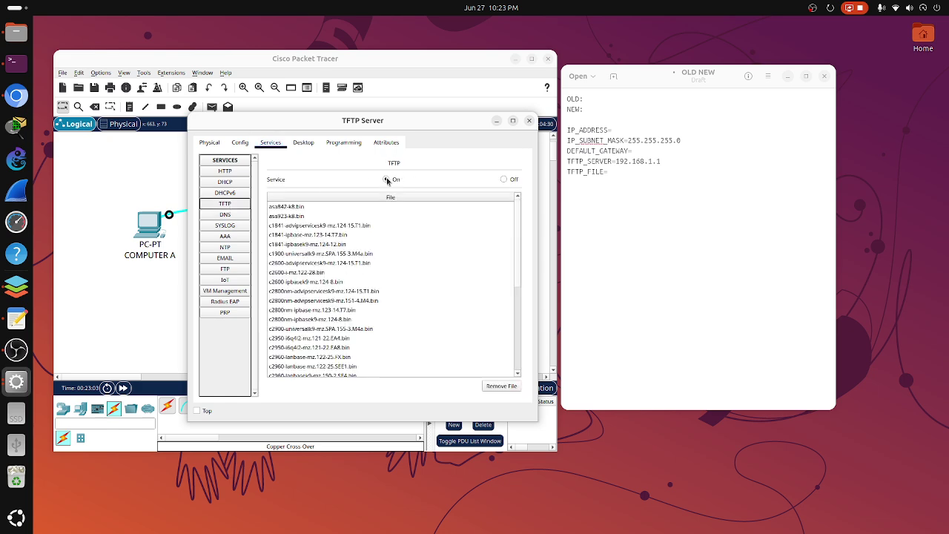
{"action": "left_click", "coordinate": [528, 120]}
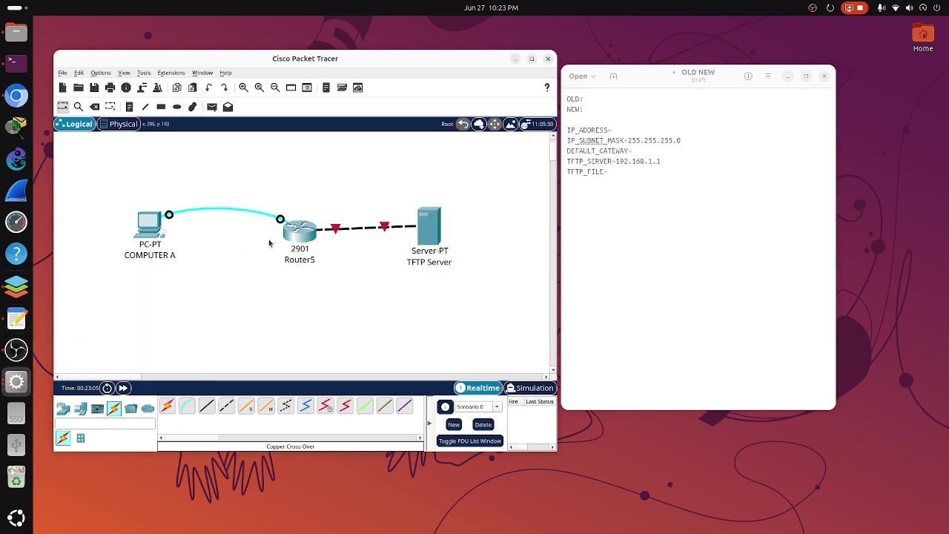
Open a terminal session on COMPUTER A with the default port settings and answer no to the router's initial configuration dialog
{"action": "left_click", "coordinate": [149, 223]}
{"action": "left_click", "coordinate": [497, 189]}
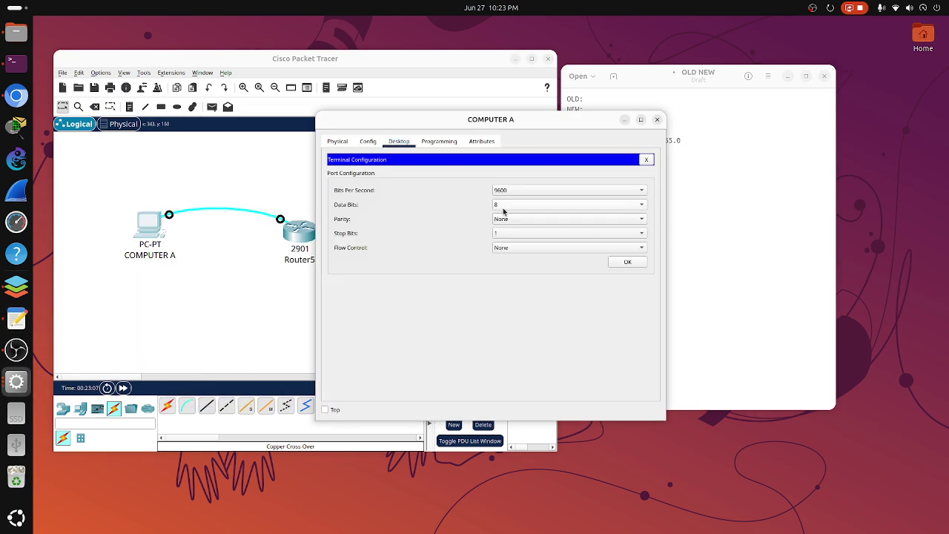
{"action": "left_click", "coordinate": [623, 264]}
{"action": "key", "text": "Return"}
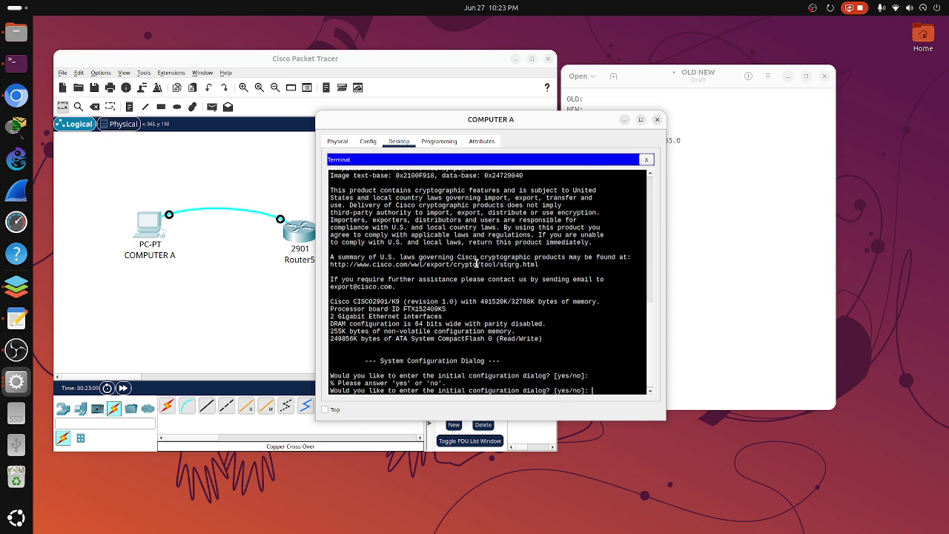
{"action": "key", "text": "Return"}
{"action": "type", "text": "no"}
{"action": "key", "text": "Return"}
{"action": "key", "text": "Return"}
{"action": "key", "text": "Return"}
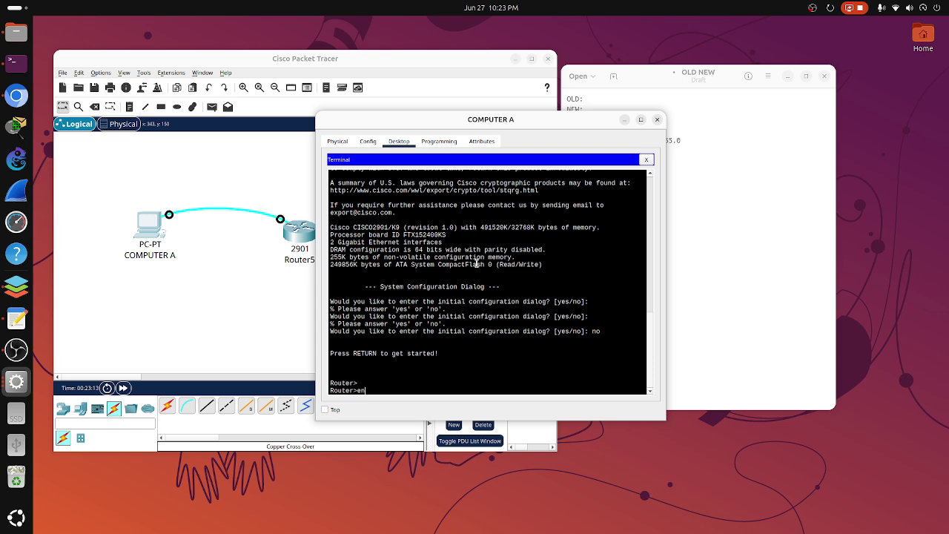
Enter the router's privileged EXEC mode with en and display its full version information with sh ve
{"action": "type", "text": "en"}
{"action": "key", "text": "Return"}
{"action": "type", "text": "sh"}
{"action": "key", "text": "Return"}
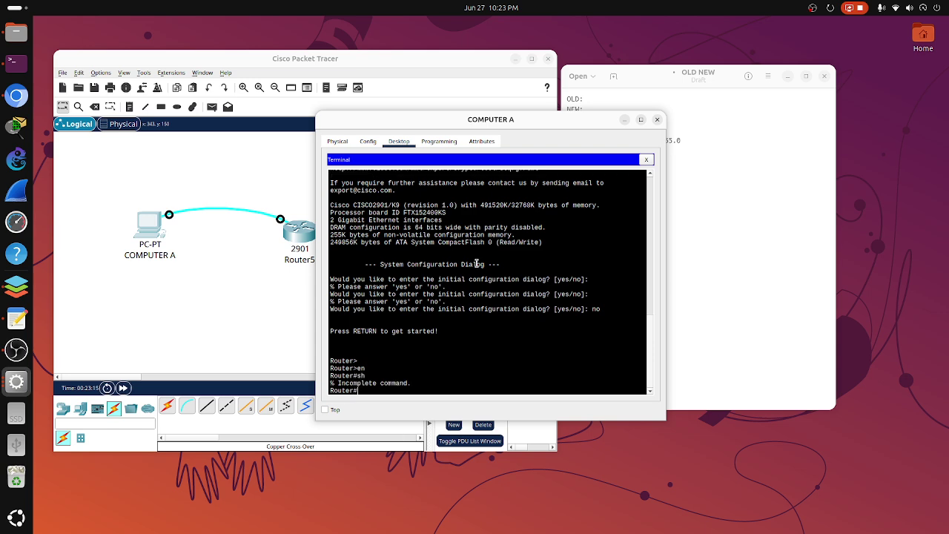
{"action": "type", "text": "sh ve"}
{"action": "key", "text": "Return"}
{"action": "key", "text": "space"}
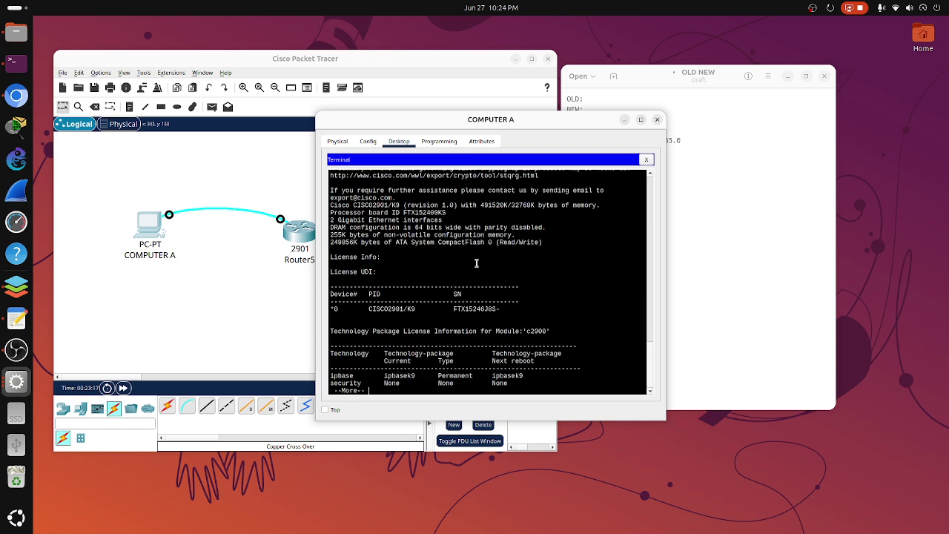
{"action": "key", "text": "Return"}
{"action": "key", "text": "Return"}
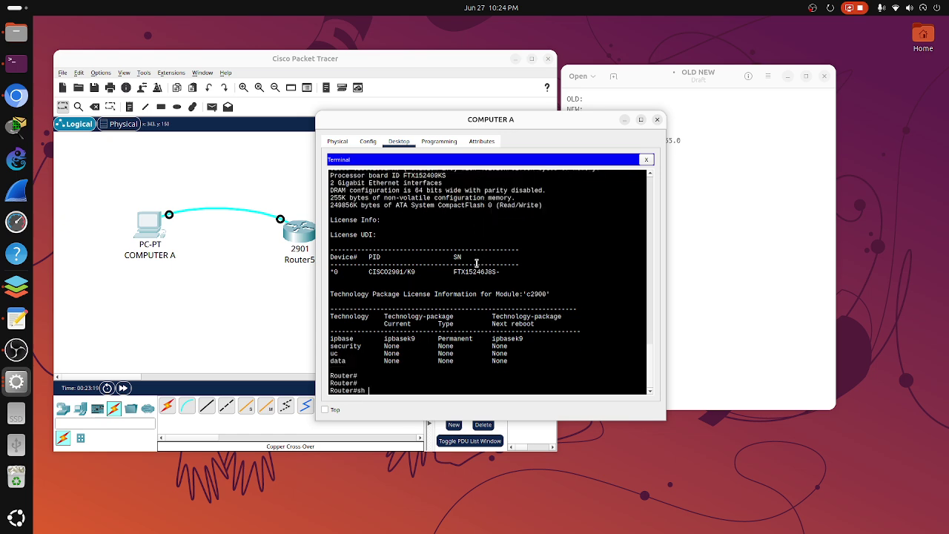
List the flash contents with sh flash and copy the filename c2900-universalk9-mz.SPA.151-4.M4.bin into the OLD line of the notes
{"action": "key", "text": "Return"}
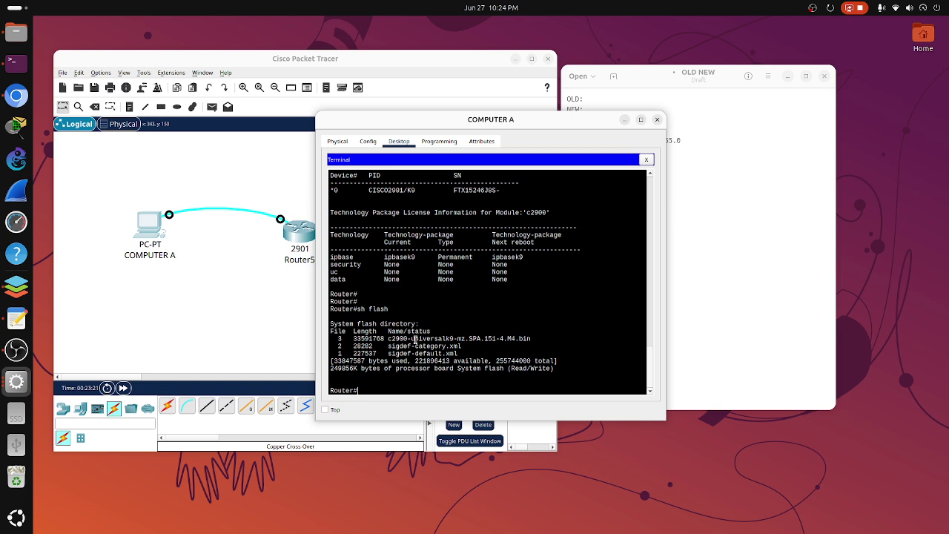
{"action": "left_click_drag", "start_coordinate": [389, 338], "coordinate": [533, 340]}
{"action": "left_click", "coordinate": [391, 338]}
{"action": "right_click", "coordinate": [528, 339]}
{"action": "left_click", "coordinate": [544, 342]}
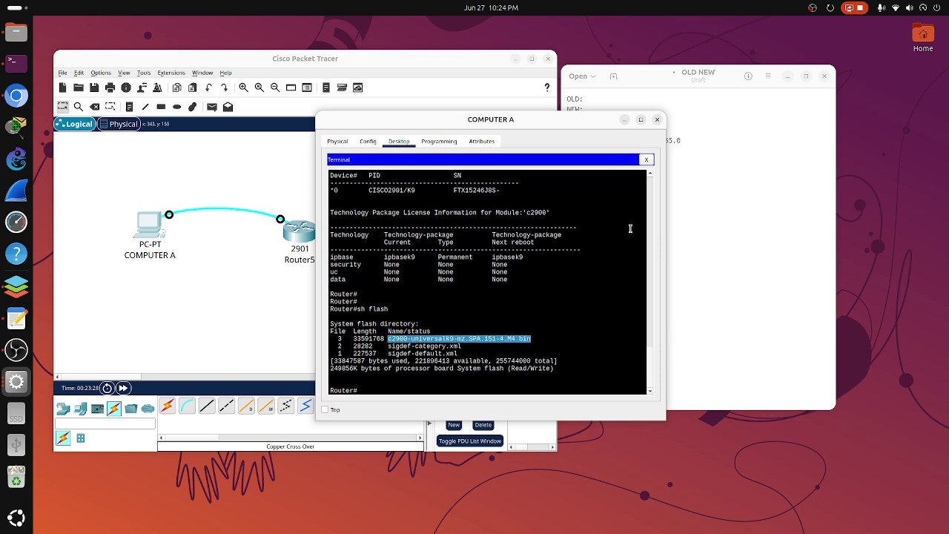
{"action": "left_click", "coordinate": [677, 99]}
{"action": "key", "text": "ctrl+v"}
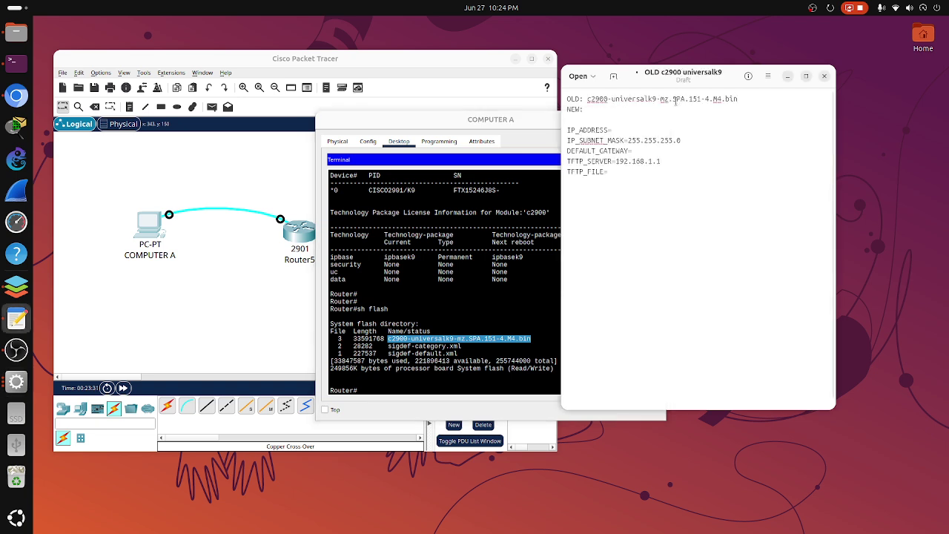
Delete flash:c2900-universalk9-mz.SPA.151-4.M4.bin from the router, accepting the filename and the deletion
{"action": "left_click", "coordinate": [487, 360]}
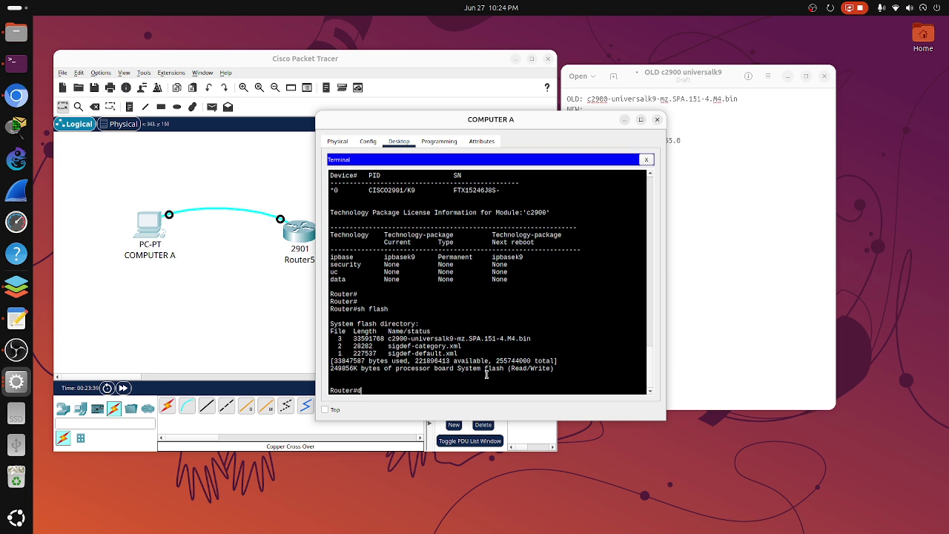
{"action": "type", "text": "las"}
{"action": "key", "text": "Tab"}
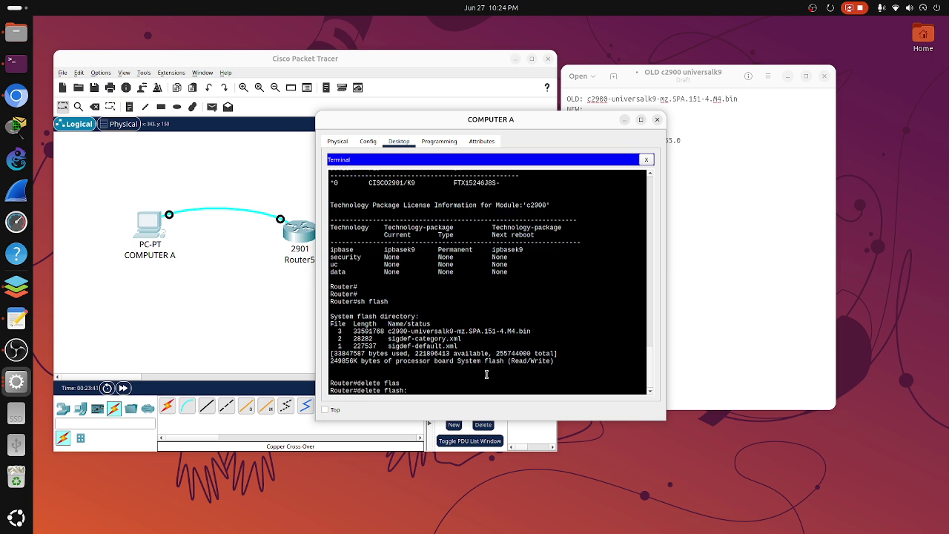
{"action": "right_click", "coordinate": [463, 359]}
{"action": "left_click", "coordinate": [481, 376]}
{"action": "key", "text": "Return"}
{"action": "key", "text": "Return"}
{"action": "key", "text": "Return"}
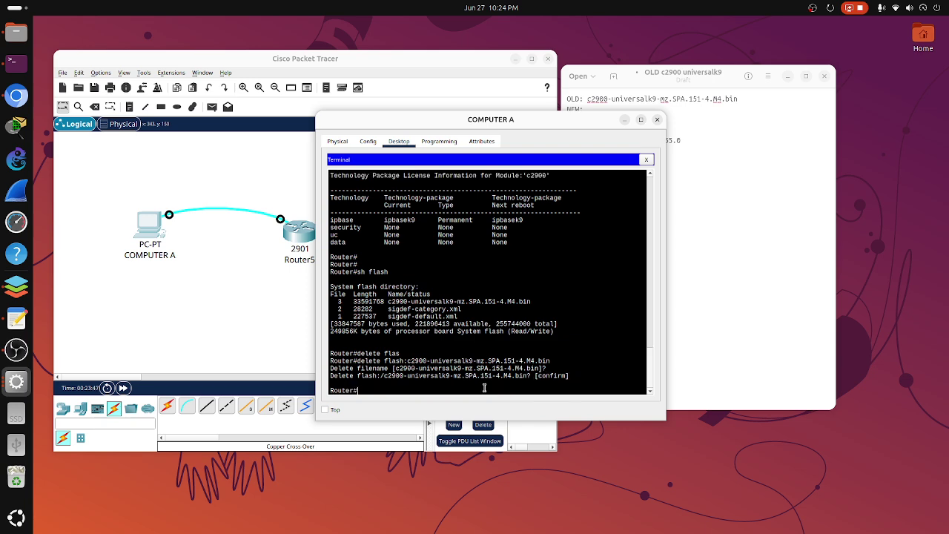
Reload the router and confirm the restart to reach the ROMMON command line
{"action": "key", "text": "Return"}
{"action": "type", "text": "reload"}
{"action": "key", "text": "Return"}
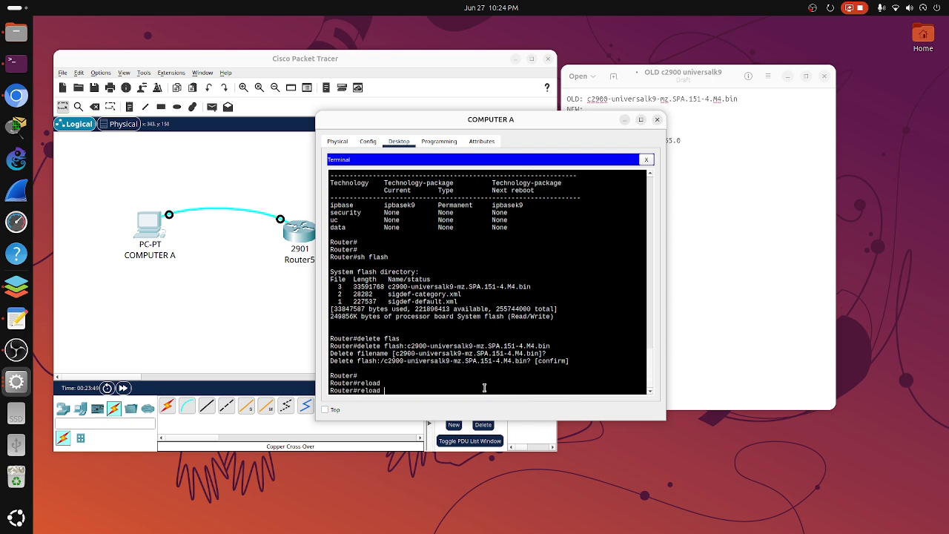
{"action": "key", "text": "Return"}
{"action": "key", "text": "Return"}
{"action": "key", "text": "Return"}
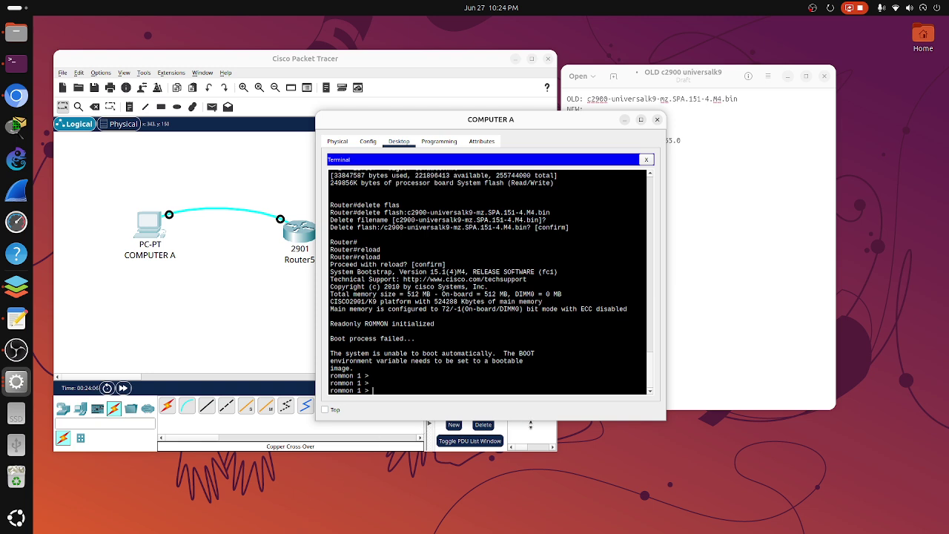
Set the IP_ADDRESS line in the notes to 192.168.1.20
{"action": "key", "text": "Return"}
{"action": "key", "text": "Return"}
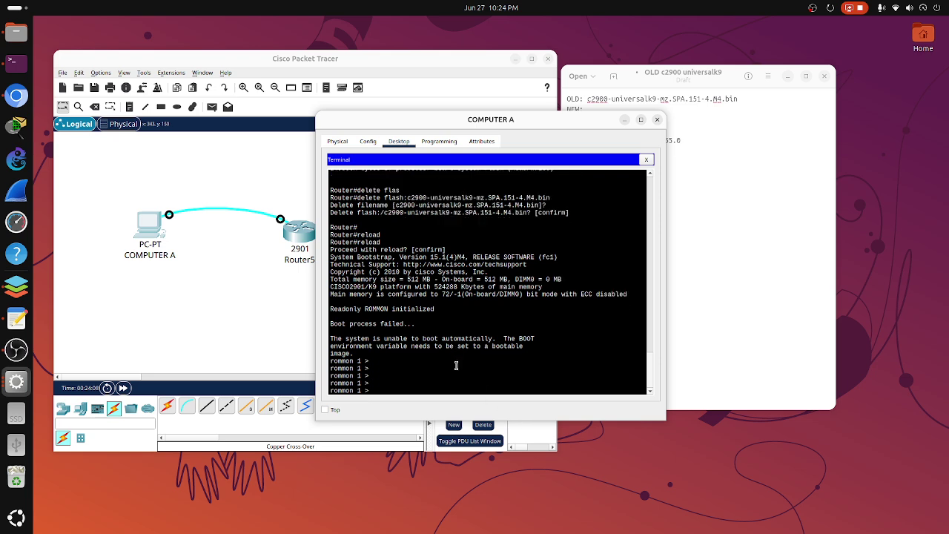
{"action": "left_click_drag", "start_coordinate": [509, 124], "coordinate": [393, 152]}
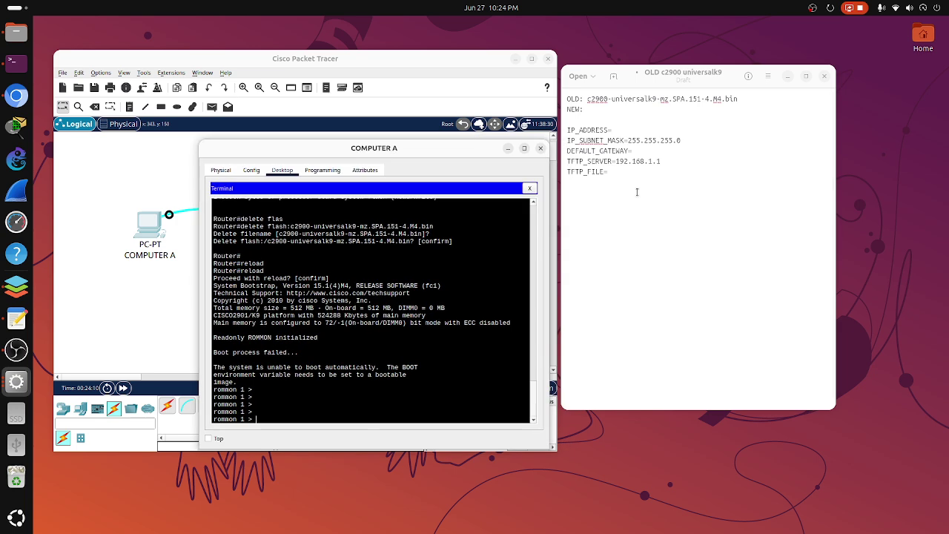
{"action": "left_click_drag", "start_coordinate": [637, 192], "coordinate": [558, 128]}
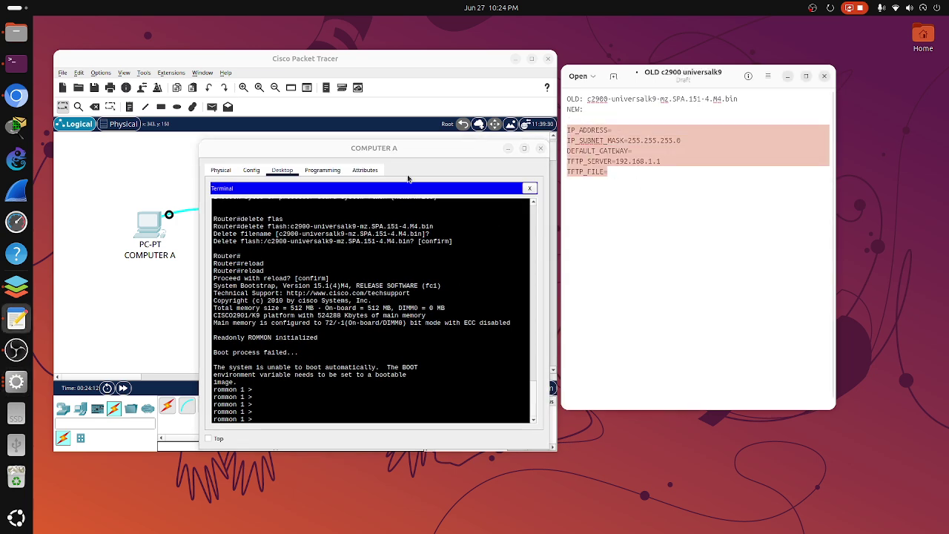
{"action": "left_click_drag", "start_coordinate": [662, 175], "coordinate": [660, 158]}
{"action": "left_click", "coordinate": [638, 128]}
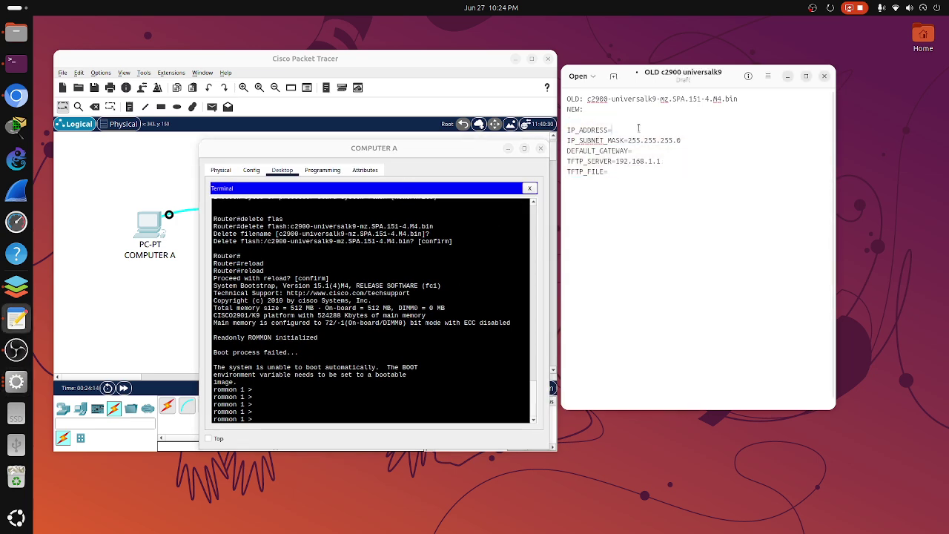
{"action": "type", "text": "192"}
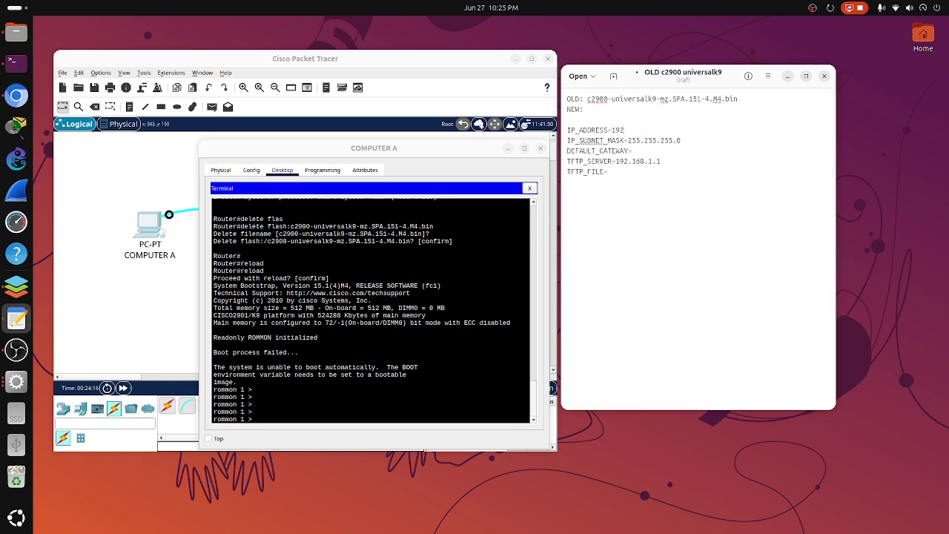
{"action": "type", "text": ".168.1.20"}
Set the DEFAULT_GATEWAY line in the notes to 192.168.1.1
{"action": "left_click_drag", "start_coordinate": [642, 149], "coordinate": [568, 151]}
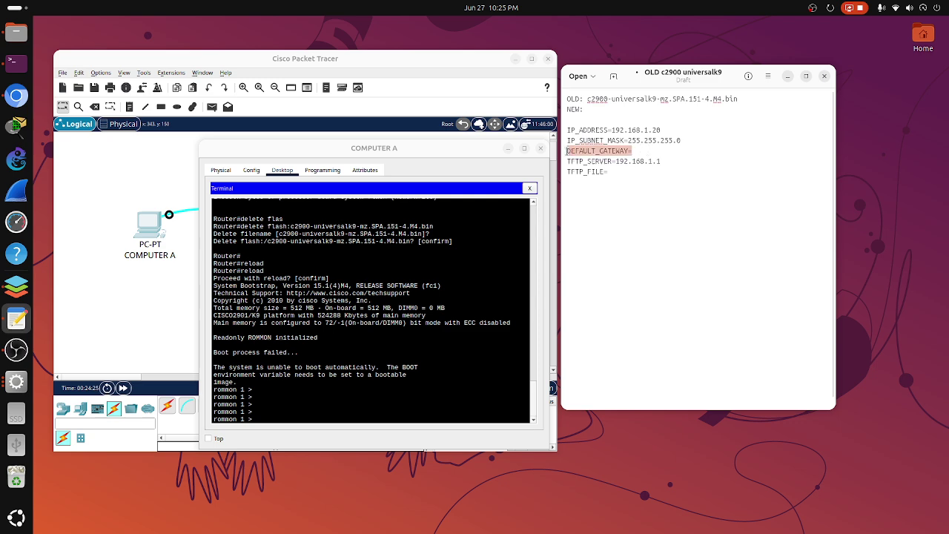
{"action": "left_click", "coordinate": [651, 153]}
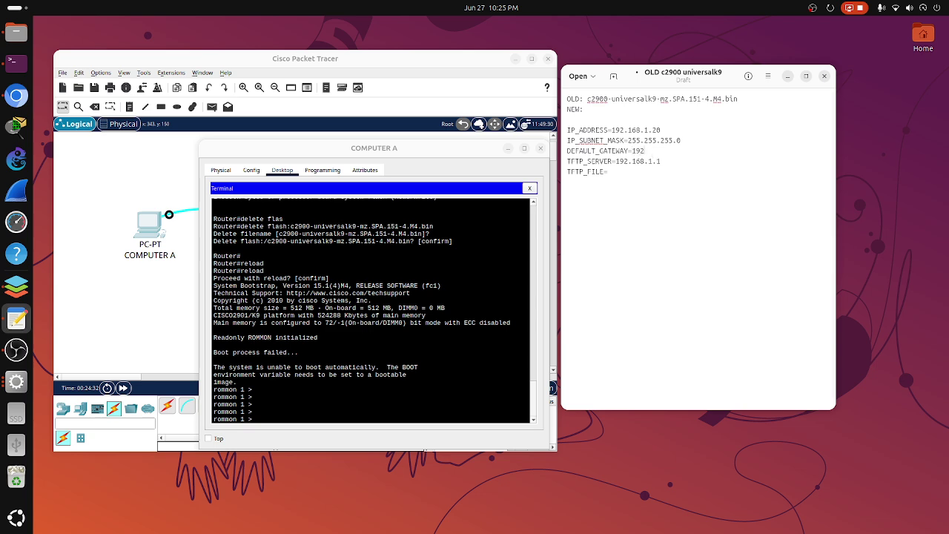
{"action": "type", "text": "192.168."}
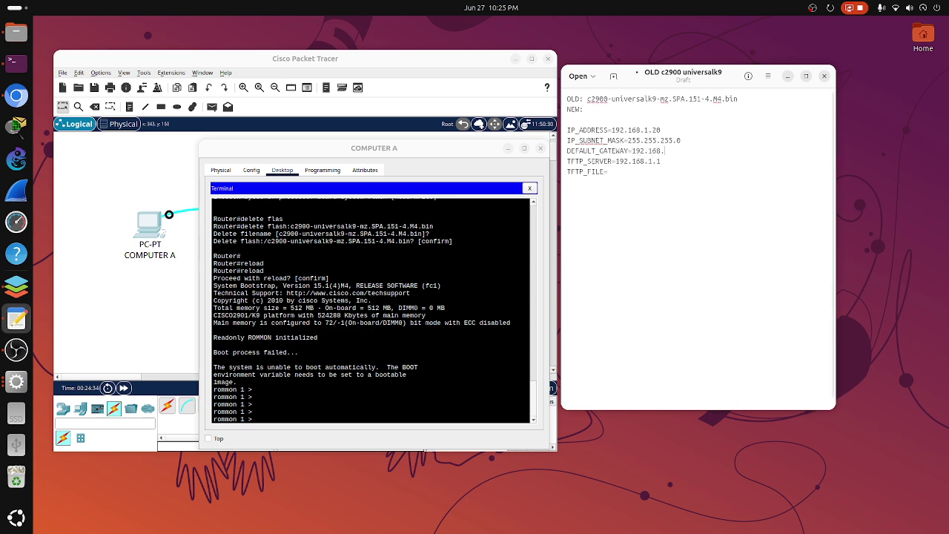
{"action": "type", "text": "1.1"}
{"action": "left_click_drag", "start_coordinate": [616, 161], "coordinate": [666, 162]}
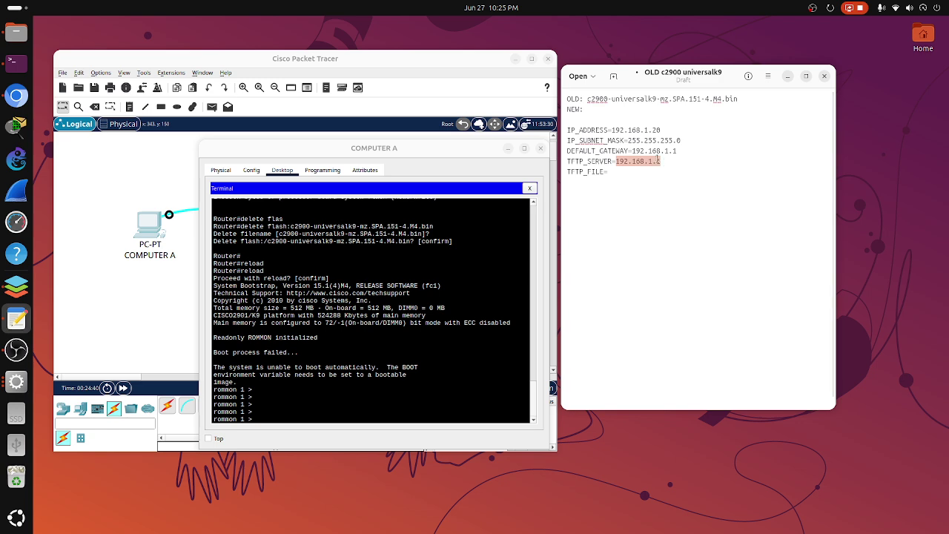
{"action": "left_click", "coordinate": [631, 150]}
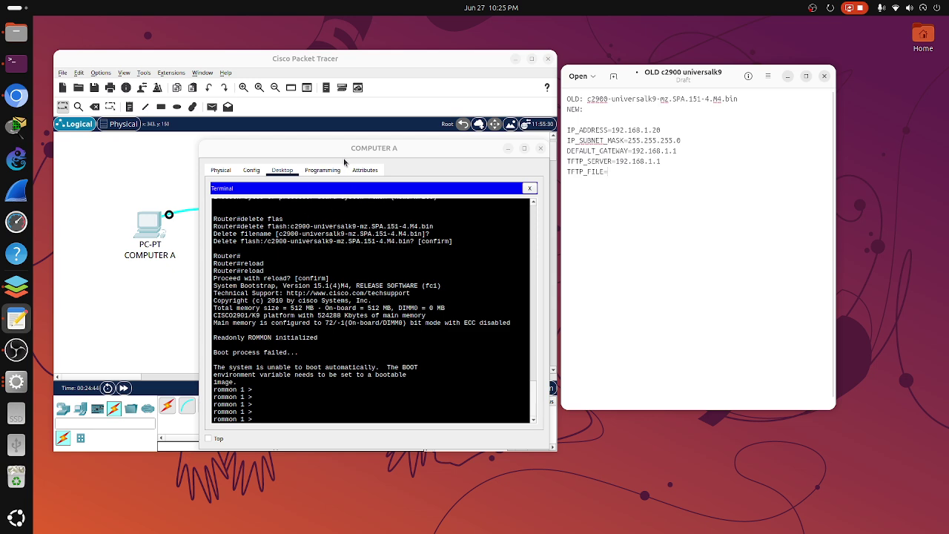
Find c2900-universalk9-mz.SPA.155-3.M4a.bin in the TFTP Server's file list and enter that filename in the NEW and TFTP_FILE lines of the notes
{"action": "left_click_drag", "start_coordinate": [343, 158], "coordinate": [223, 221]}
{"action": "left_click", "coordinate": [436, 222]}
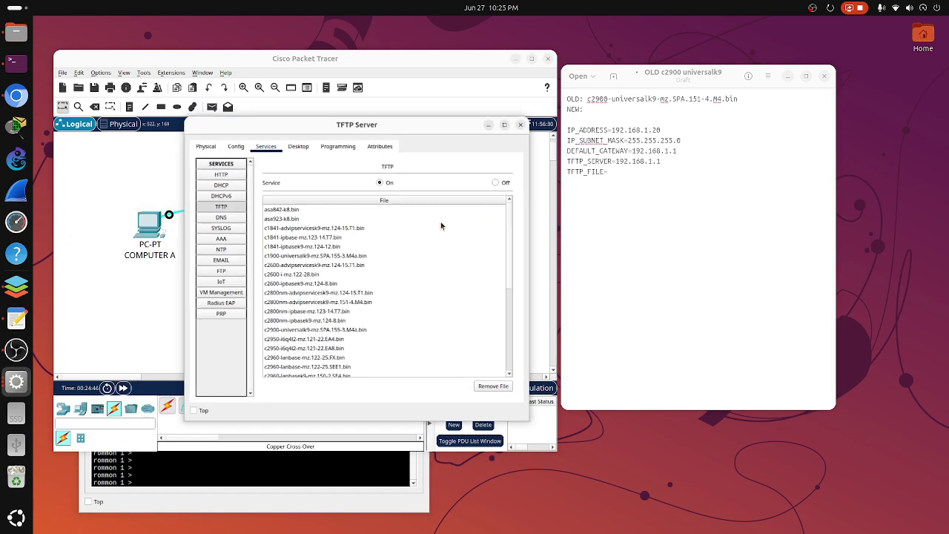
{"action": "scroll", "coordinate": [312, 313], "scroll_direction": "down", "scroll_amount": 4}
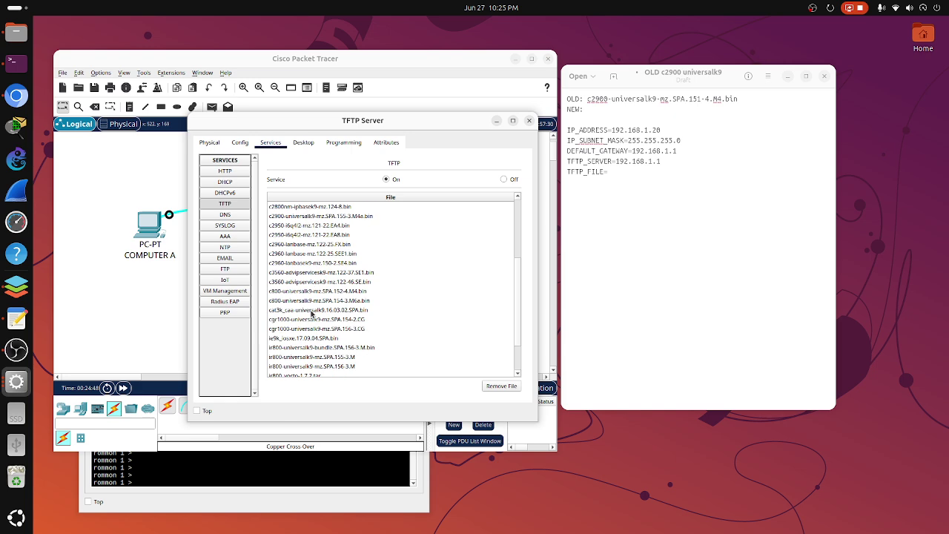
{"action": "scroll", "coordinate": [312, 313], "scroll_direction": "up", "scroll_amount": 3}
{"action": "left_click", "coordinate": [304, 300]}
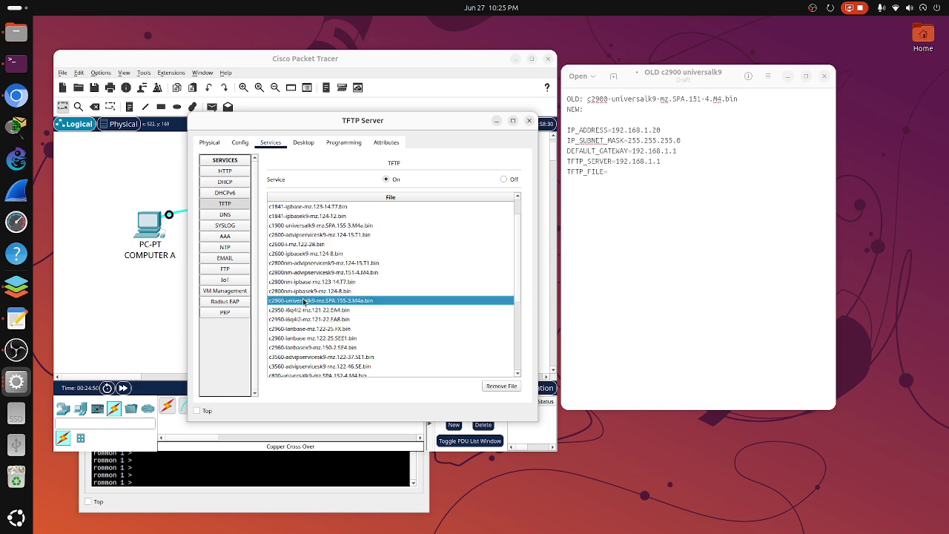
{"action": "left_click", "coordinate": [633, 124]}
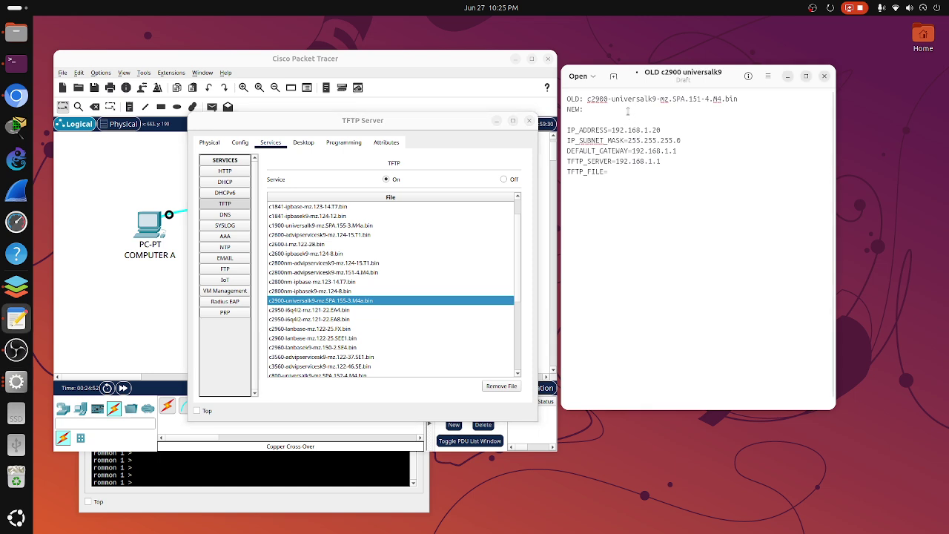
{"action": "left_click", "coordinate": [628, 112]}
{"action": "type", "text": "c2900-universalk9-mz.SPA.155-3.M4a.bin"}
{"action": "left_click", "coordinate": [632, 175]}
{"action": "type", "text": "c2900-universalk9-mz.SPA.155-3.M4a.bin"}
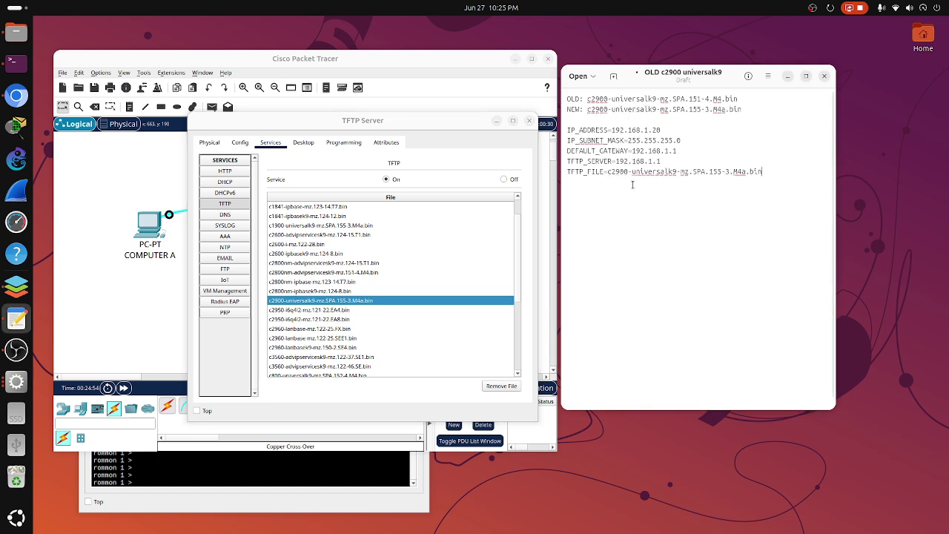
Copy IP_ADDRESS=192.168.1.20 and IP_SUBNET_MASK=255.255.255.0 from the notes into COMPUTER A's terminal and submit each at the ROMMON prompt
{"action": "left_click", "coordinate": [233, 500]}
{"action": "left_click_drag", "start_coordinate": [273, 210], "coordinate": [366, 96]}
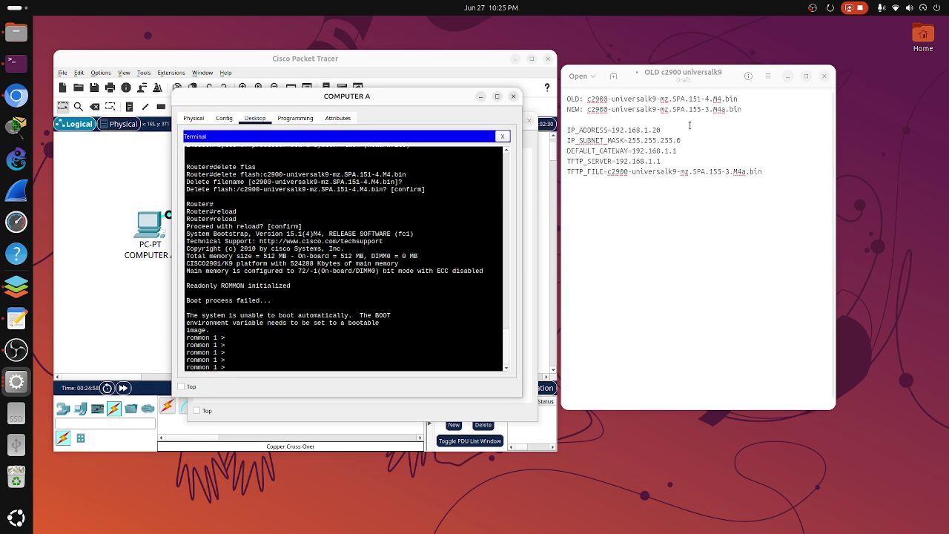
{"action": "right_click", "coordinate": [273, 294]}
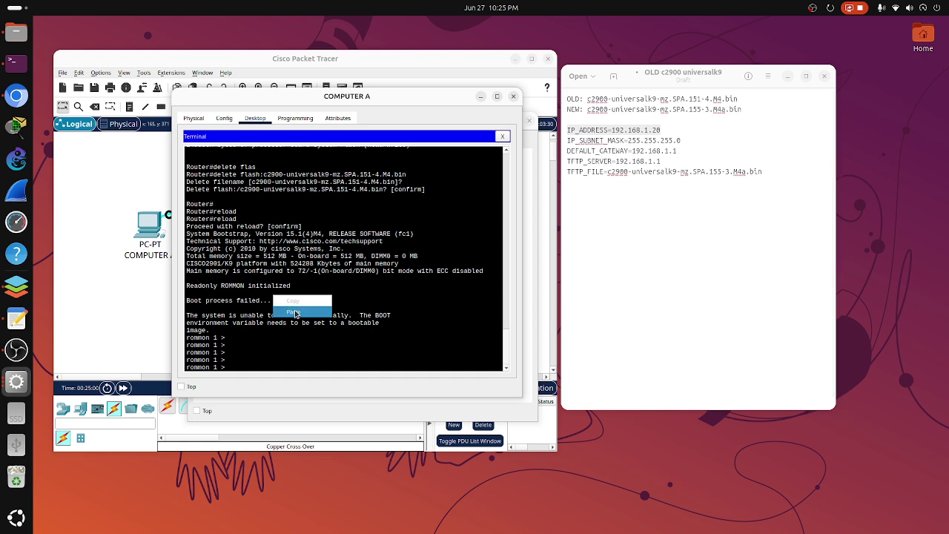
{"action": "left_click", "coordinate": [295, 306]}
{"action": "left_click_drag", "start_coordinate": [688, 142], "coordinate": [546, 147]}
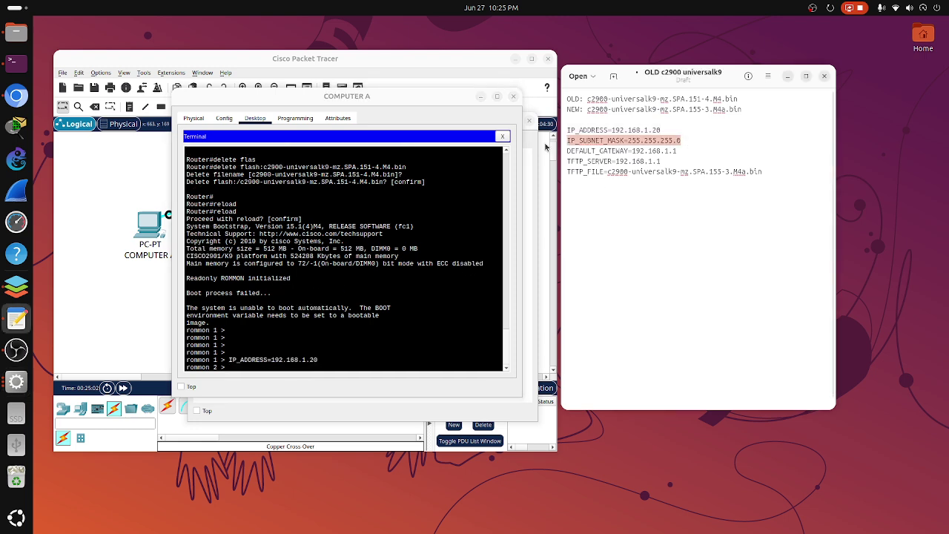
{"action": "left_click", "coordinate": [345, 297]}
{"action": "right_click", "coordinate": [345, 294]}
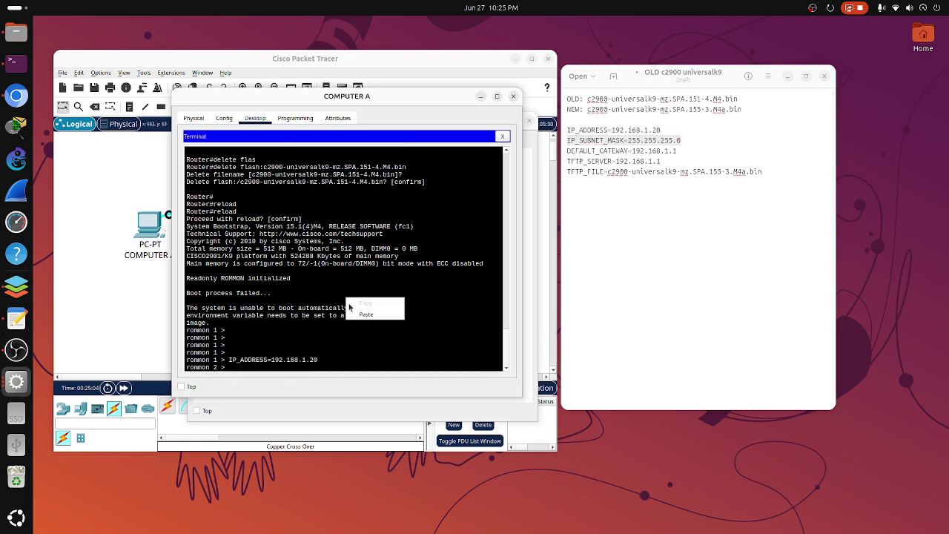
{"action": "left_click", "coordinate": [354, 312]}
Copy DEFAULT_GATEWAY=192.168.1.1 from the notes and submit it at the ROMMON prompt
{"action": "left_click_drag", "start_coordinate": [693, 150], "coordinate": [512, 178]}
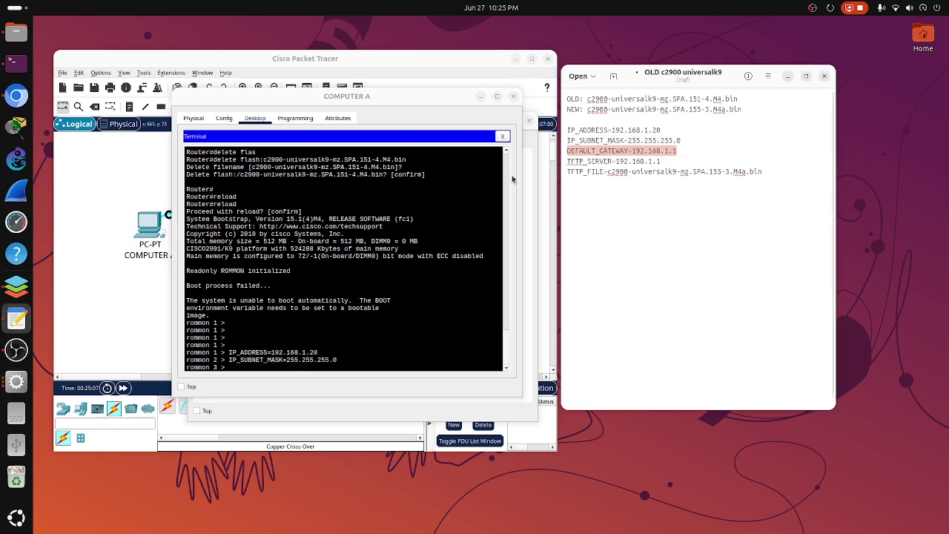
{"action": "left_click", "coordinate": [331, 295]}
{"action": "right_click", "coordinate": [332, 295]}
{"action": "left_click", "coordinate": [340, 311]}
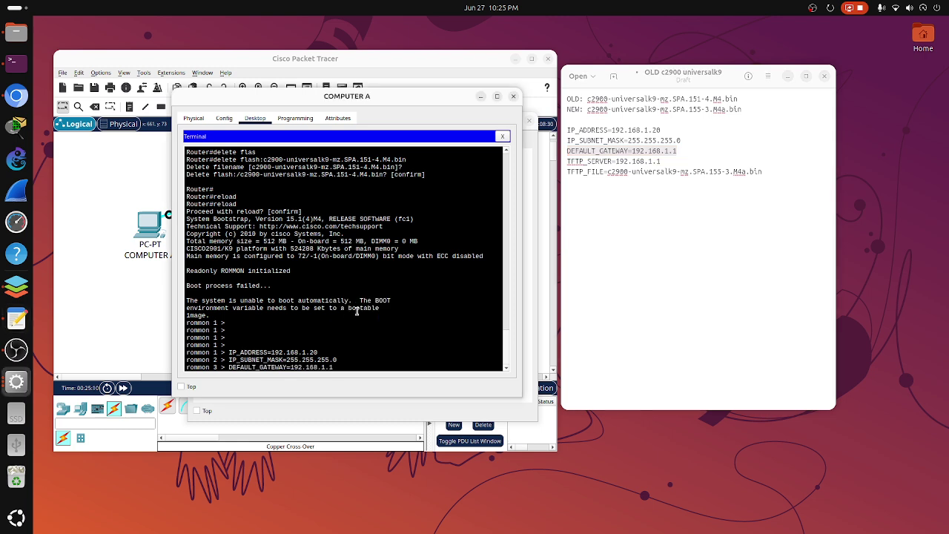
{"action": "key", "text": "Return"}
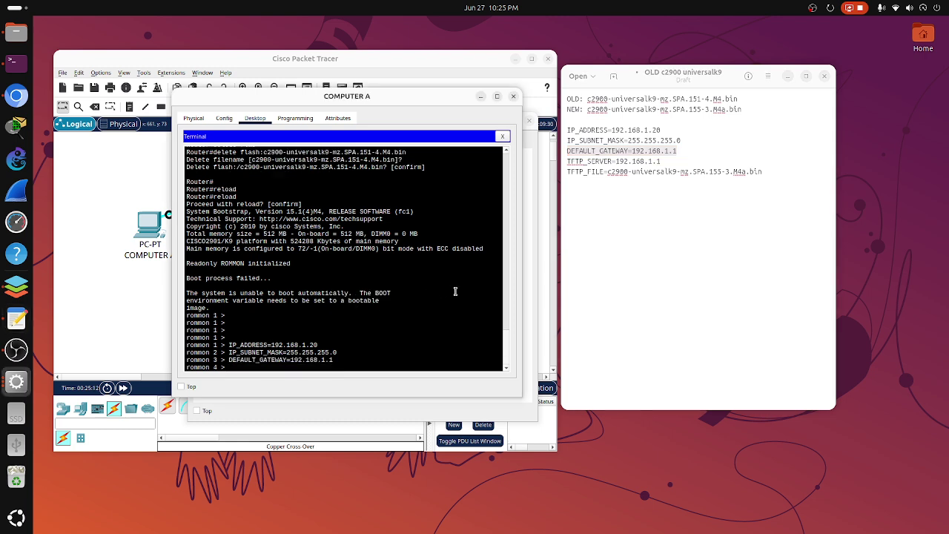
Copy TFTP_SERVER=192.168.1.1 from the notes and submit it at the ROMMON prompt
{"action": "left_click_drag", "start_coordinate": [659, 162], "coordinate": [540, 165]}
{"action": "key", "text": "ctrl+c"}
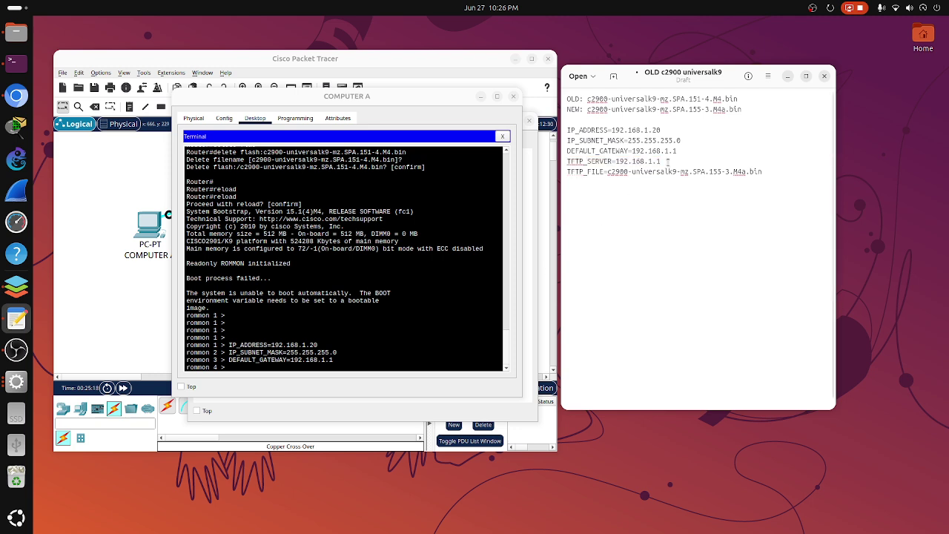
{"action": "right_click", "coordinate": [373, 293]}
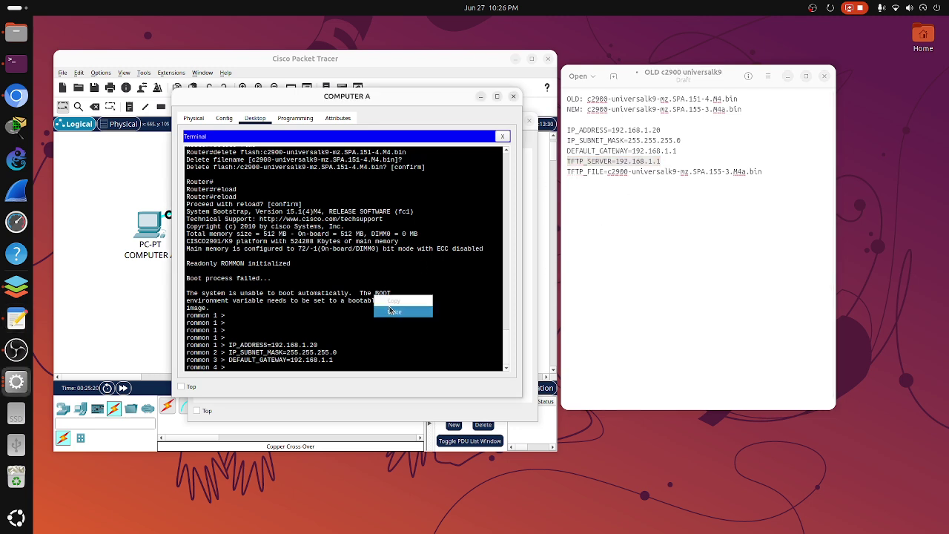
{"action": "left_click", "coordinate": [388, 311]}
{"action": "key", "text": "Return"}
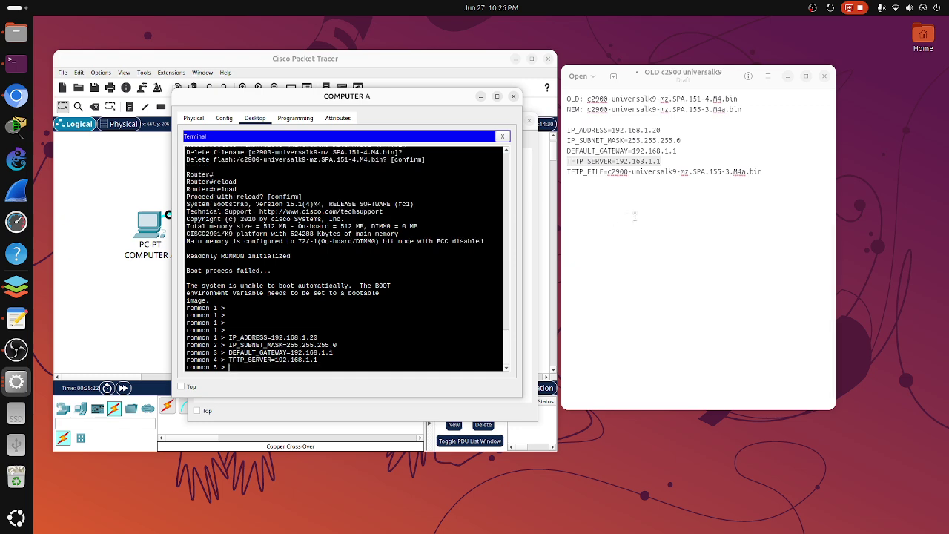
Copy TFTP_FILE=c2900-universalk9-mz.SPA.155-3.M4a.bin from the notes and submit it at the ROMMON prompt
{"action": "left_click_drag", "start_coordinate": [764, 172], "coordinate": [566, 171]}
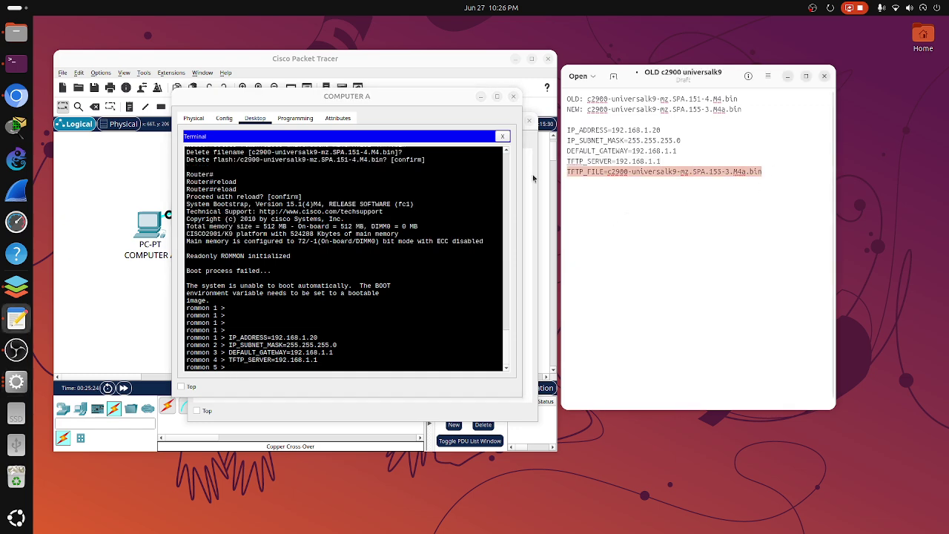
{"action": "right_click", "coordinate": [377, 275]}
{"action": "left_click", "coordinate": [386, 292]}
{"action": "key", "text": "Return"}
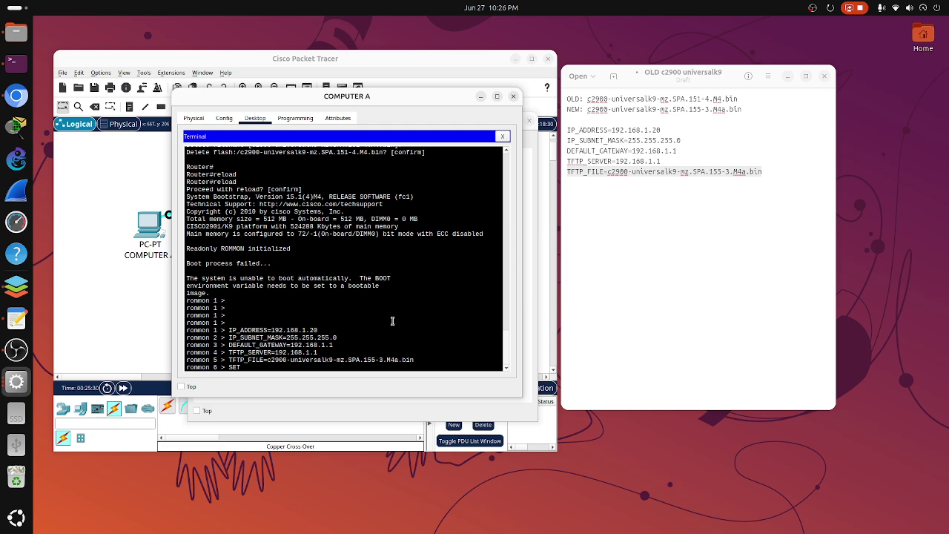
List the ROMMON variables with SET and compare the address, gateway, server and filename with the values entered above
{"action": "key", "text": "Return"}
{"action": "key", "text": "Return"}
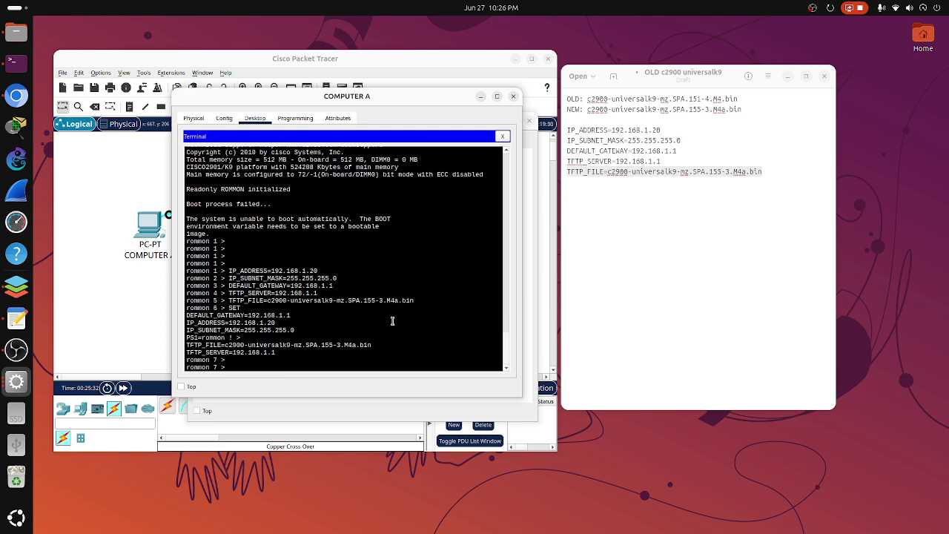
{"action": "left_click_drag", "start_coordinate": [304, 353], "coordinate": [172, 315]}
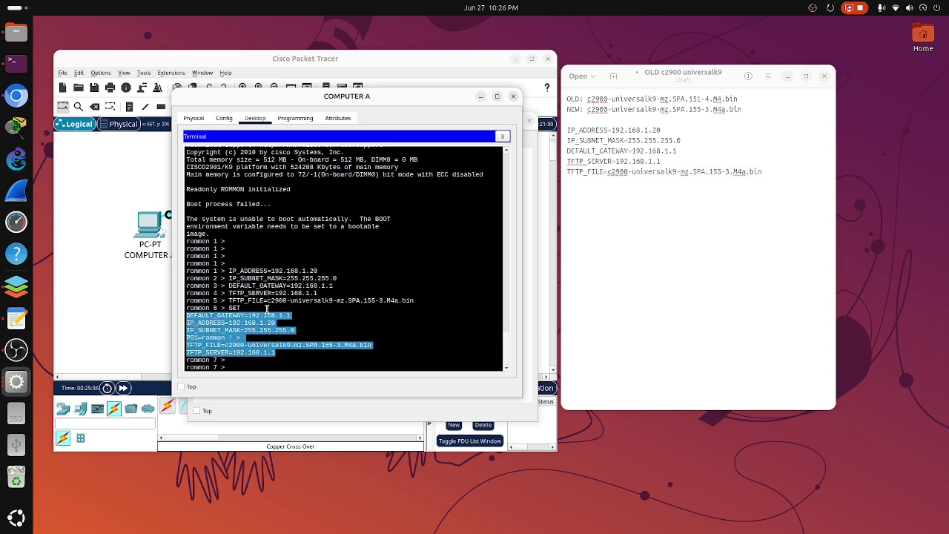
{"action": "left_click_drag", "start_coordinate": [271, 346], "coordinate": [372, 345]}
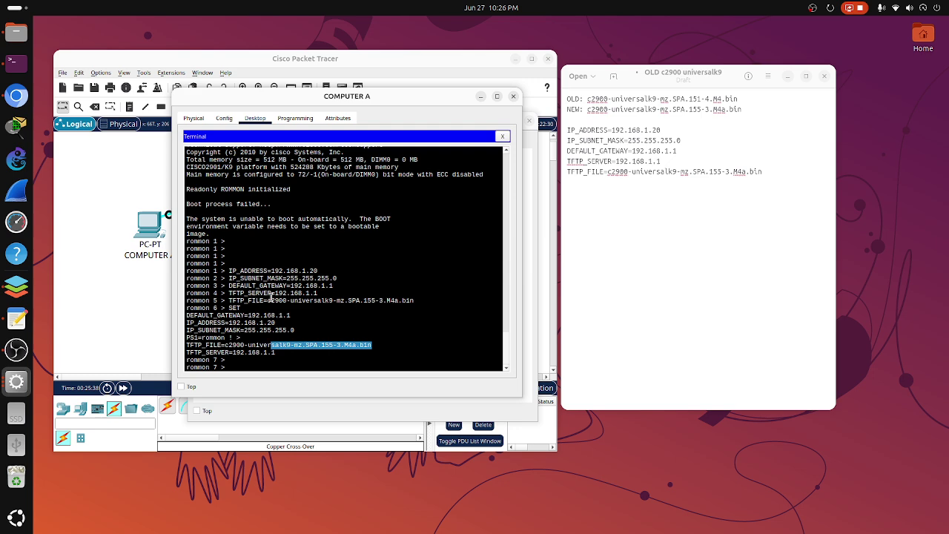
{"action": "left_click_drag", "start_coordinate": [268, 300], "coordinate": [429, 302]}
{"action": "left_click", "coordinate": [363, 311]}
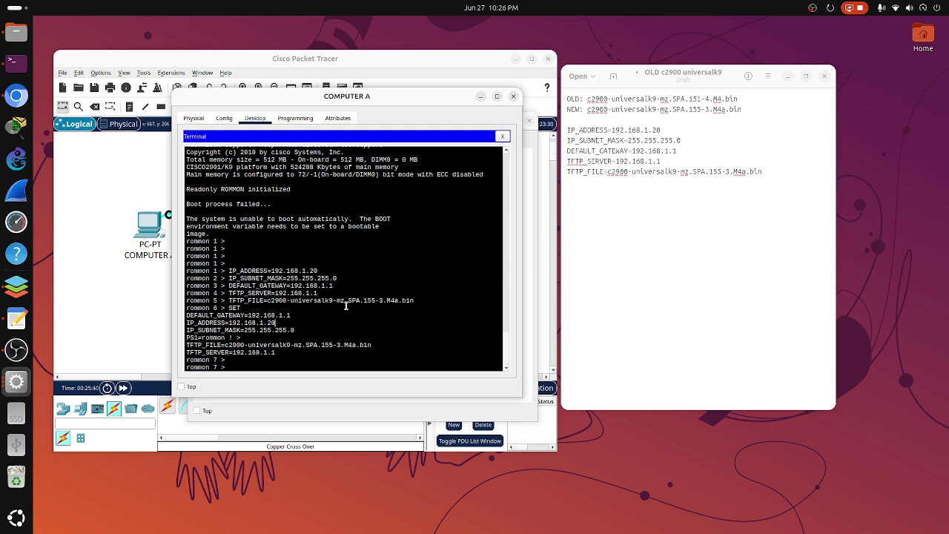
{"action": "left_click_drag", "start_coordinate": [327, 293], "coordinate": [224, 271]}
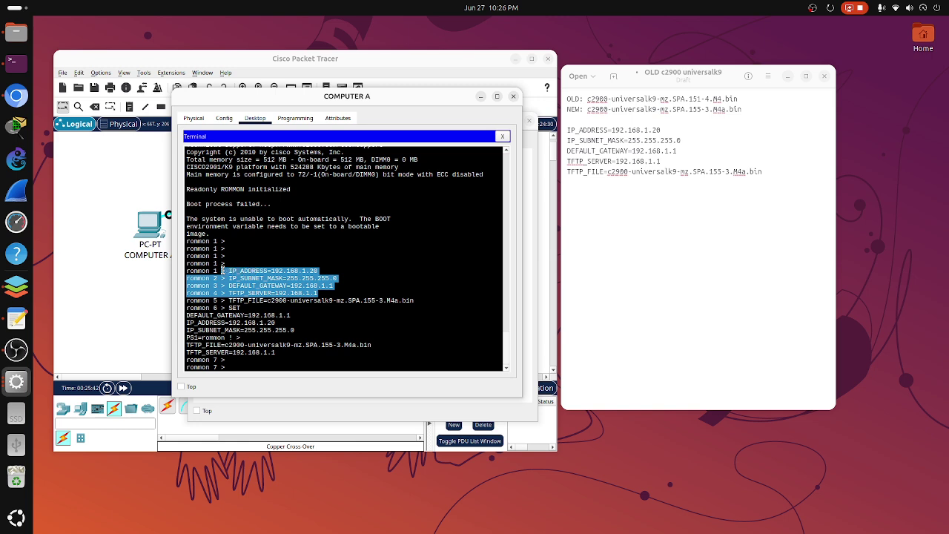
Write tftpdnld at the ROMMON prompt without running it, and bring the network topology to the front
{"action": "left_click", "coordinate": [304, 353]}
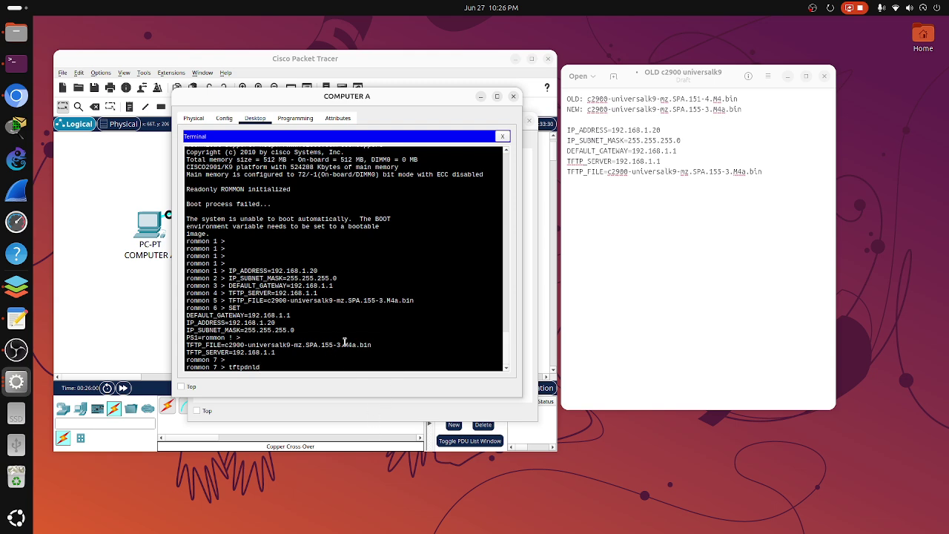
{"action": "left_click_drag", "start_coordinate": [393, 100], "coordinate": [473, 187]}
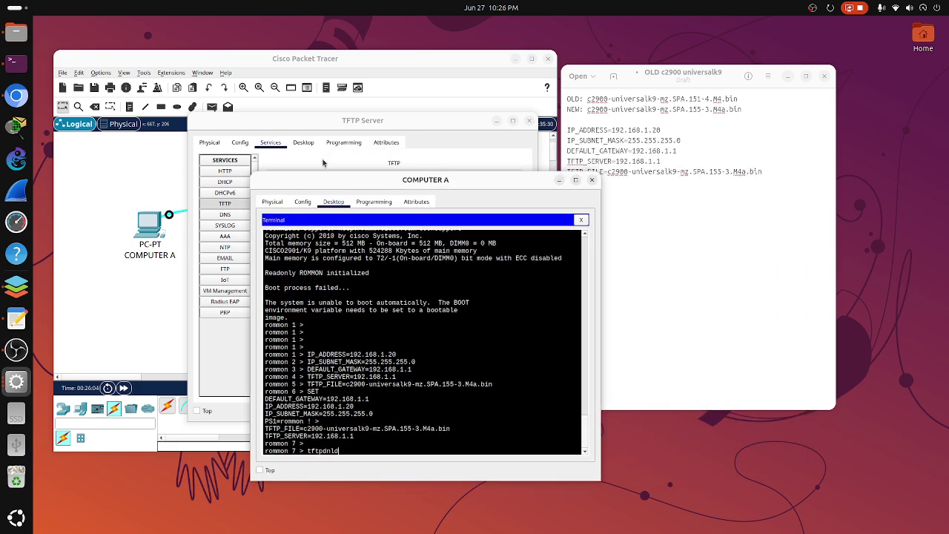
{"action": "left_click", "coordinate": [137, 279]}
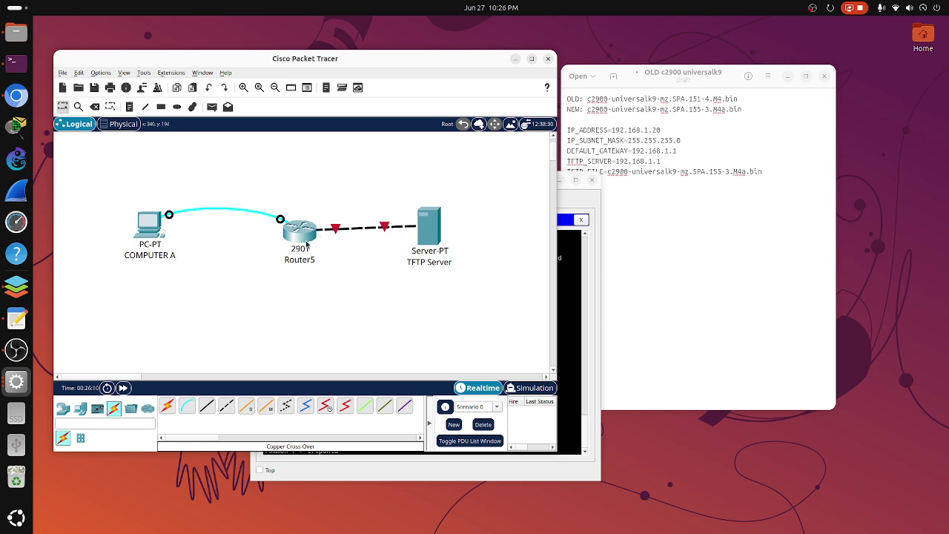
Return to COMPUTER A's terminal, run the prepared tftpdnld command and answer y to continue with the download
{"action": "left_click", "coordinate": [575, 206]}
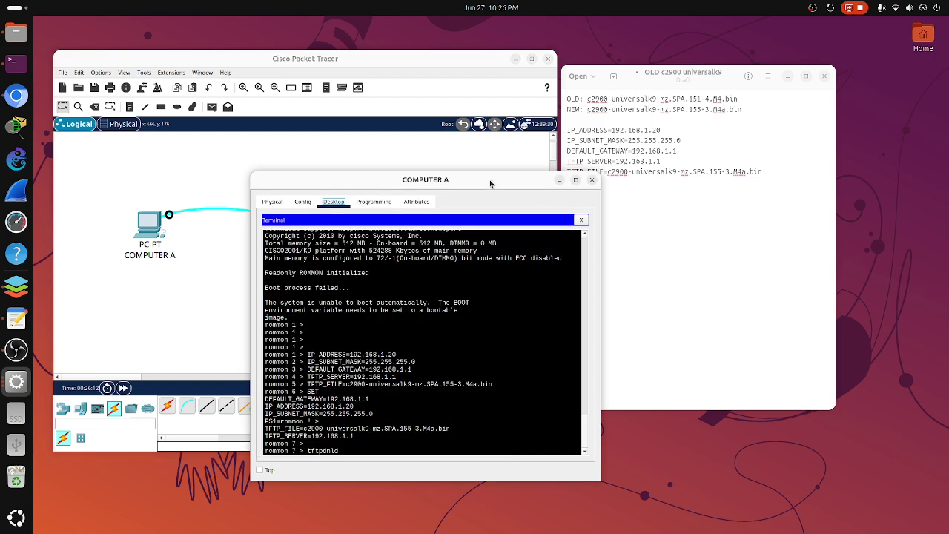
{"action": "left_click_drag", "start_coordinate": [489, 180], "coordinate": [499, 161]}
{"action": "left_click", "coordinate": [399, 386]}
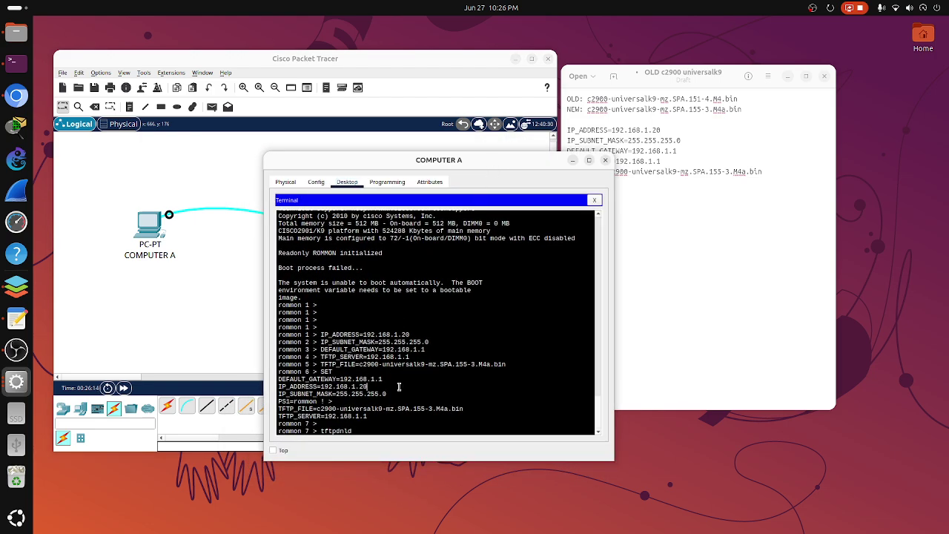
{"action": "key", "text": "Return"}
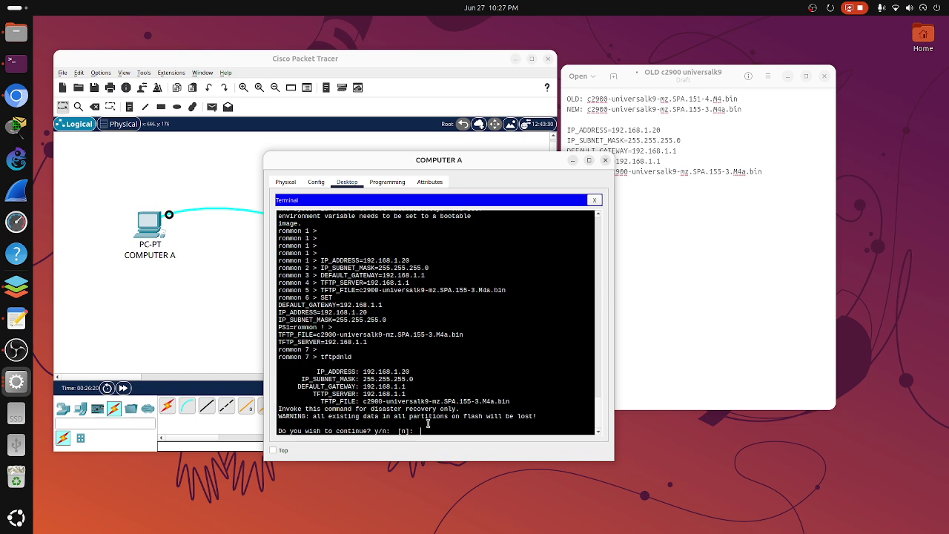
{"action": "type", "text": "y"}
{"action": "key", "text": "Return"}
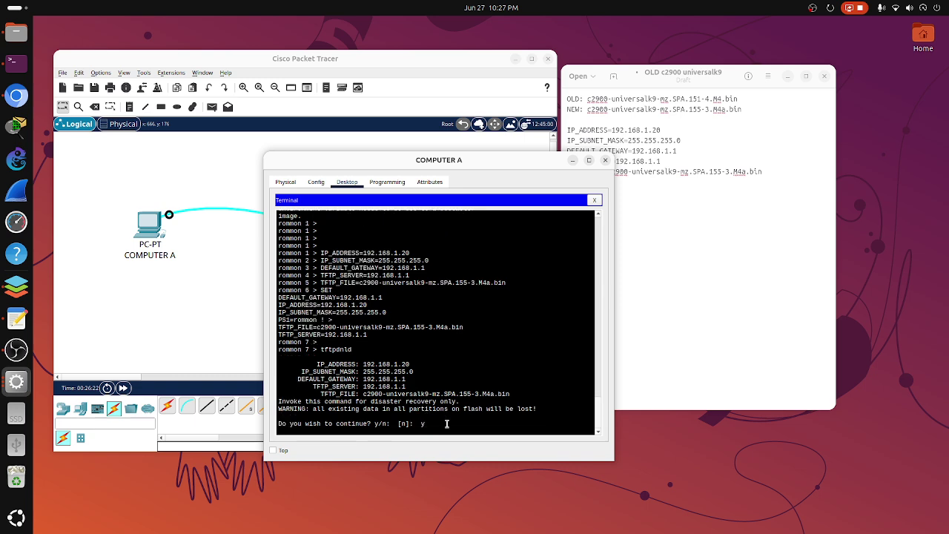
{"action": "left_click", "coordinate": [814, 9]}
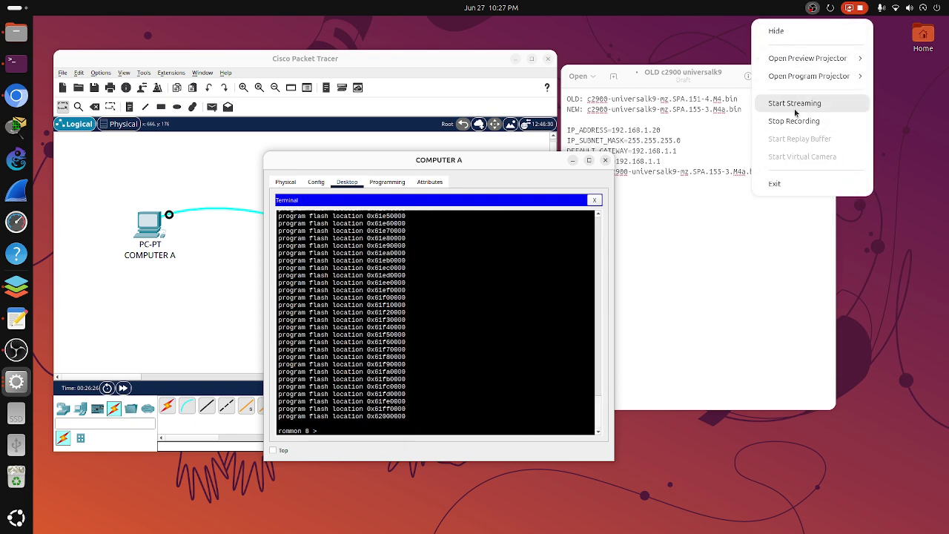
{"action": "left_click", "coordinate": [515, 328]}
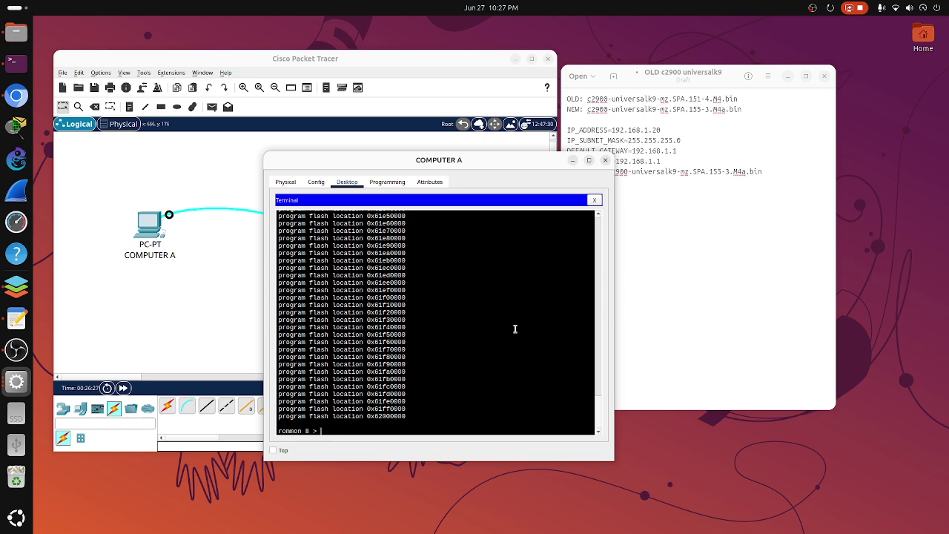
Boot the router from the ROMMON prompt with boot and fast-forward the simulation time to finish loading
{"action": "key", "text": "Return"}
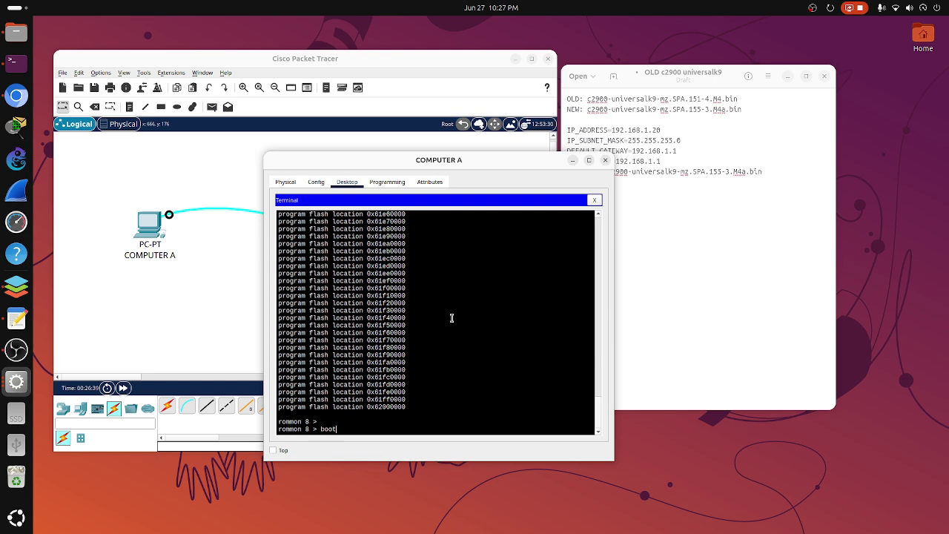
{"action": "key", "text": "Return"}
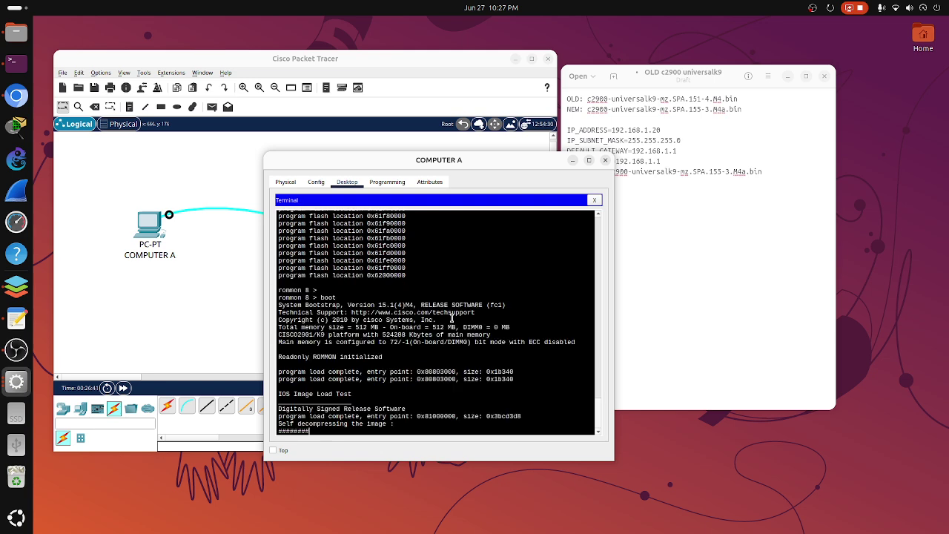
{"action": "left_click_drag", "start_coordinate": [451, 161], "coordinate": [463, 185]}
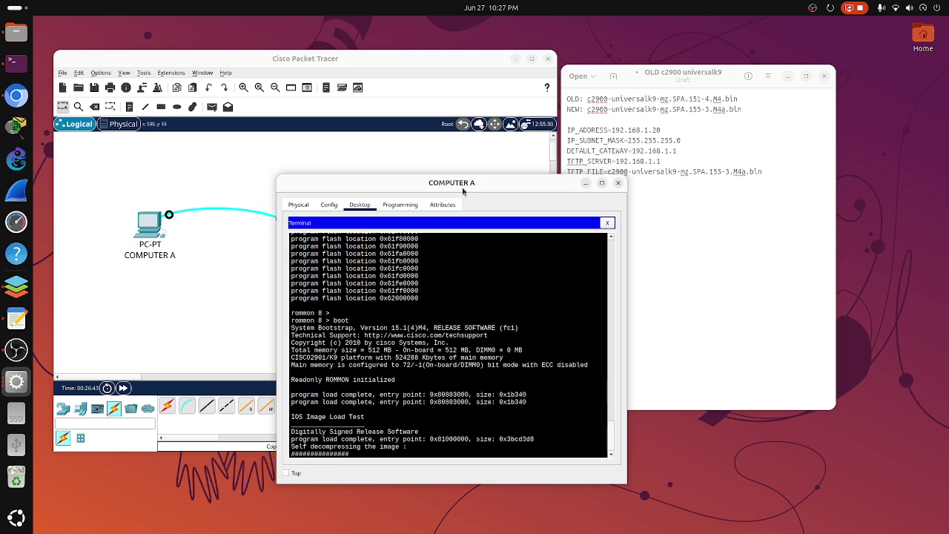
{"action": "left_click", "coordinate": [214, 346]}
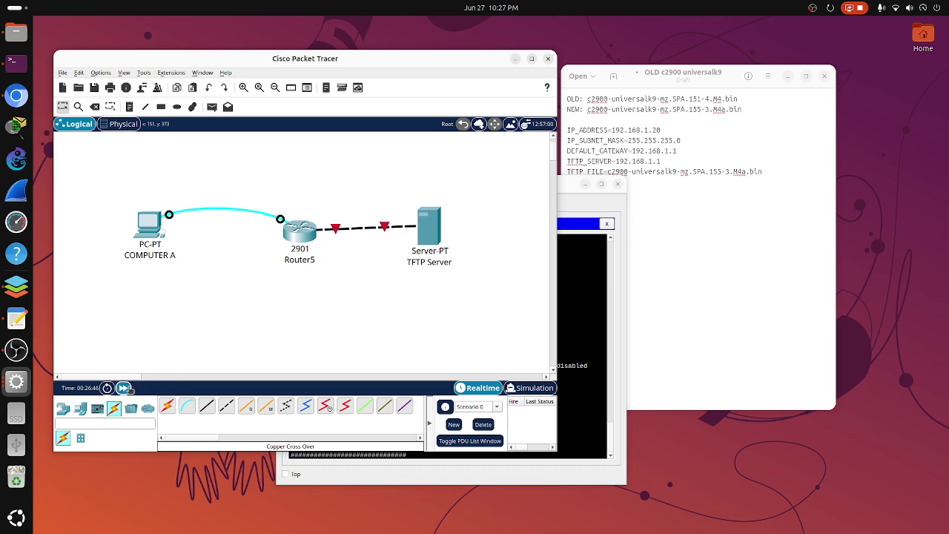
{"action": "left_click", "coordinate": [124, 388]}
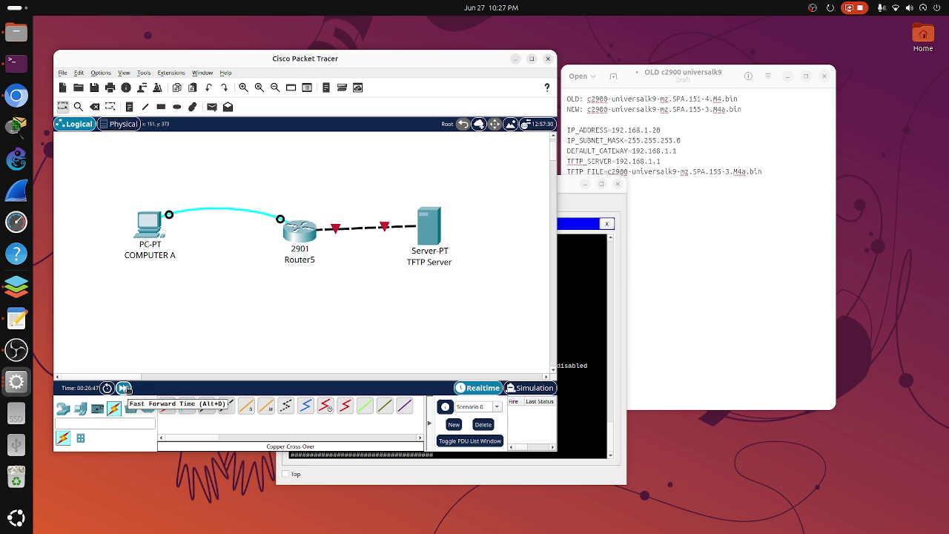
{"action": "left_click", "coordinate": [125, 387]}
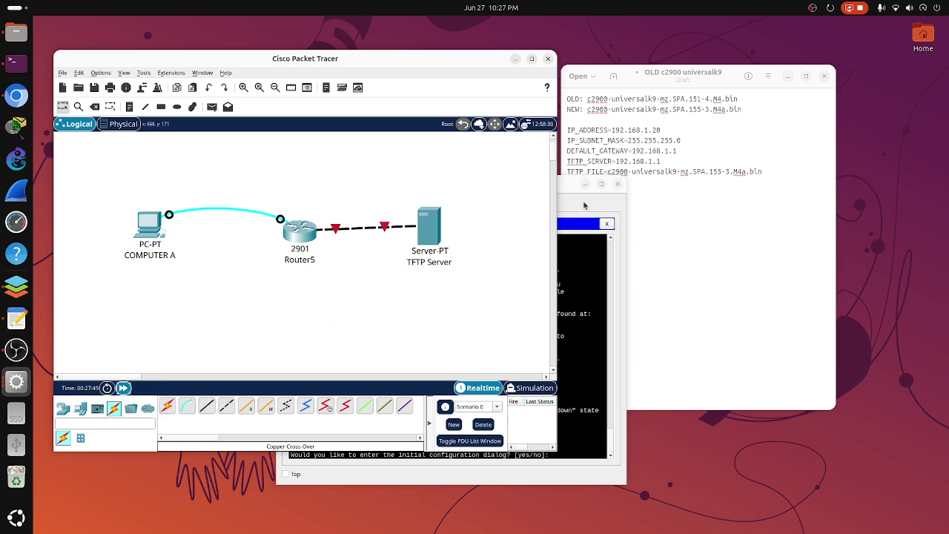
Answer no to the initial configuration dialog in COMPUTER A's terminal and enter privileged EXEC mode with en
{"action": "left_click", "coordinate": [584, 206]}
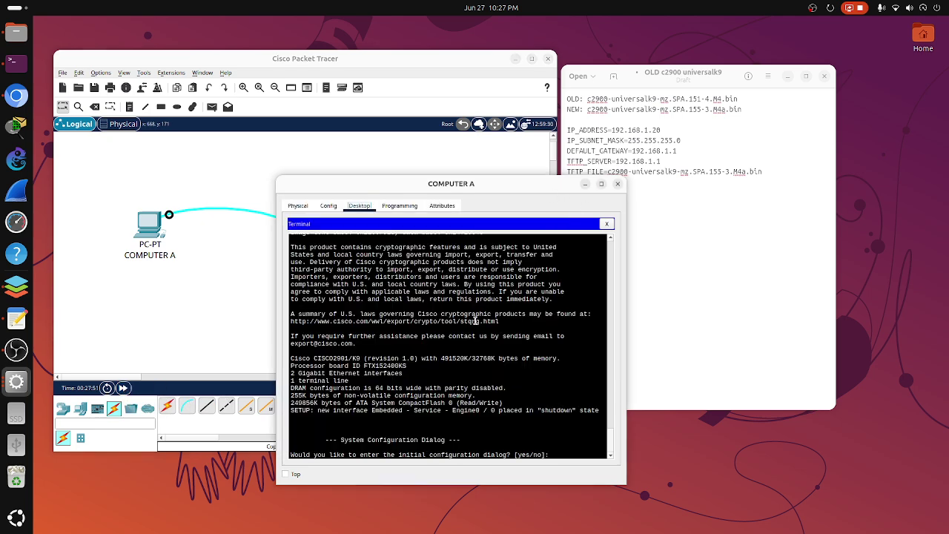
{"action": "left_click", "coordinate": [465, 358]}
{"action": "type", "text": "no"}
{"action": "key", "text": "Return"}
{"action": "key", "text": "Return"}
{"action": "type", "text": "en"}
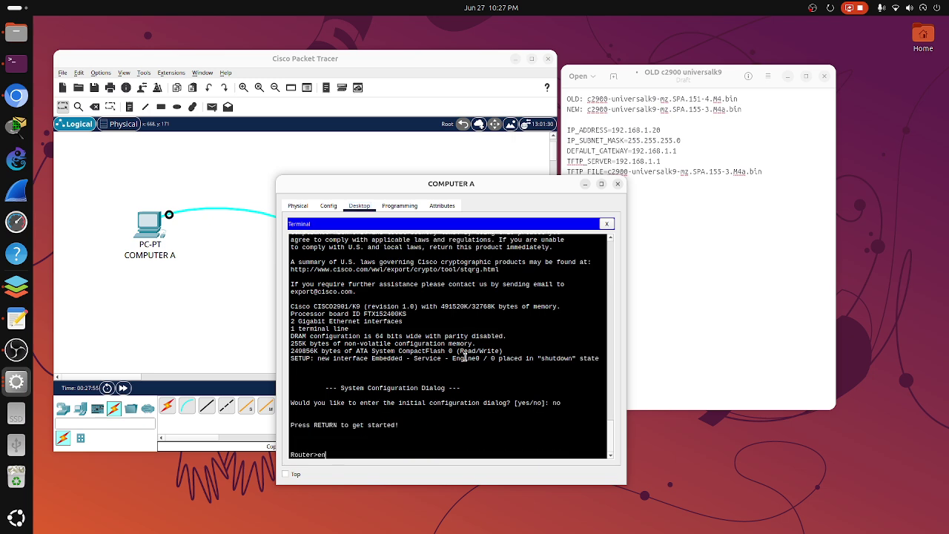
{"action": "key", "text": "Return"}
List the router's flash contents with sh flash and display its software version with sh ver
{"action": "type", "text": "sh "}
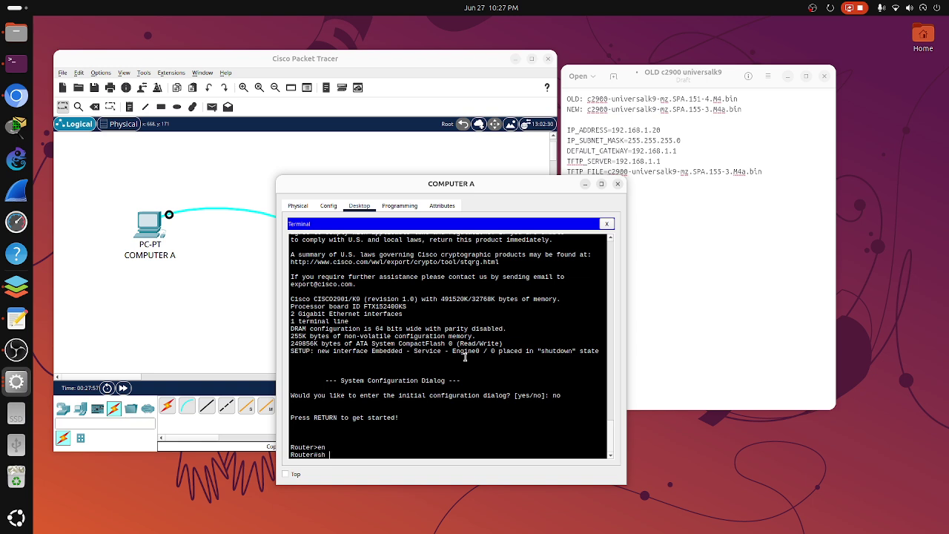
{"action": "type", "text": "flash"}
{"action": "key", "text": "Return"}
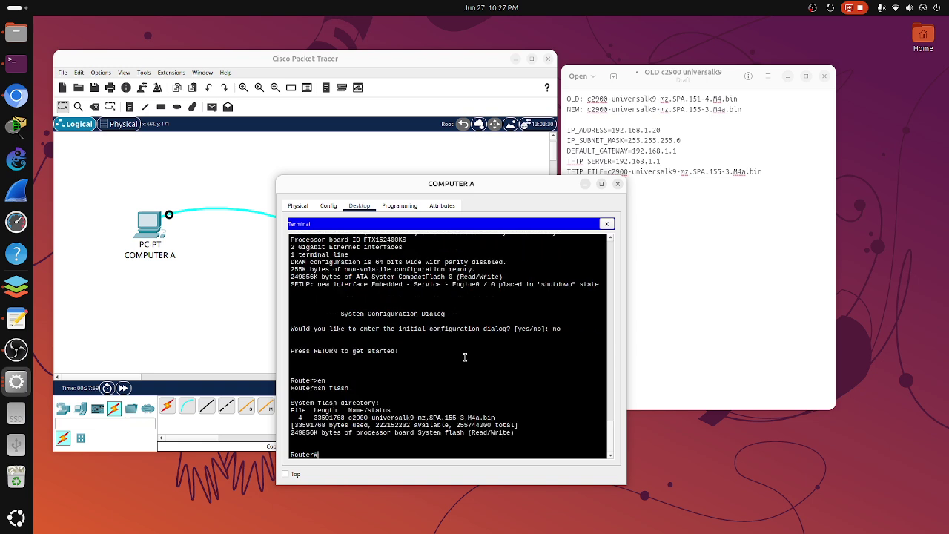
{"action": "type", "text": "sh ver"}
{"action": "key", "text": "Return"}
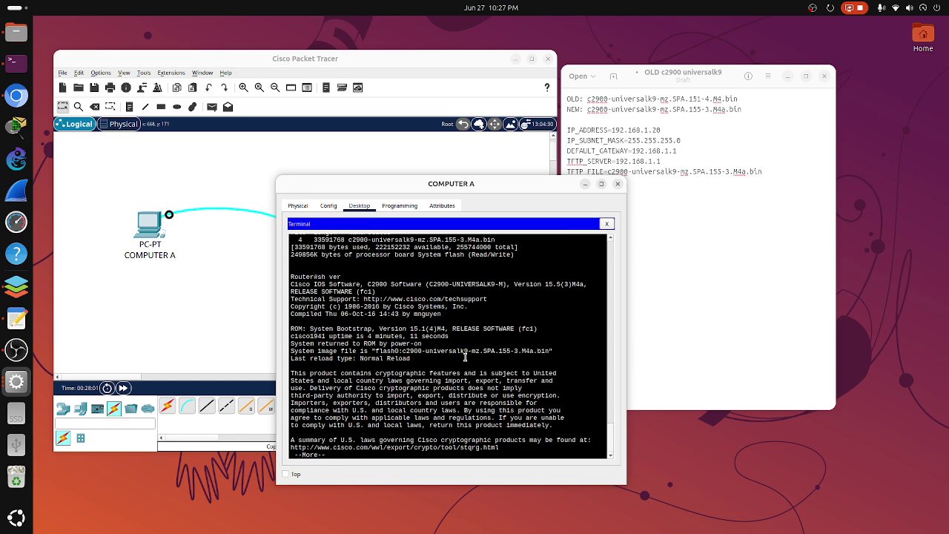
Copy the system image filename from the version output and paste it in the notes below the OLD and NEW entries for comparison
{"action": "left_click_drag", "start_coordinate": [402, 350], "coordinate": [551, 351]}
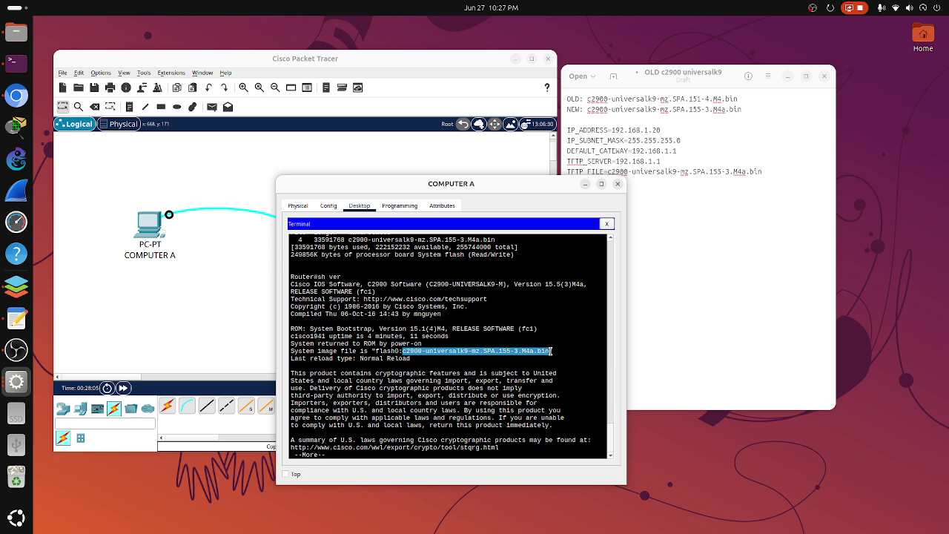
{"action": "right_click", "coordinate": [551, 351]}
{"action": "left_click", "coordinate": [568, 357]}
{"action": "left_click", "coordinate": [705, 116]}
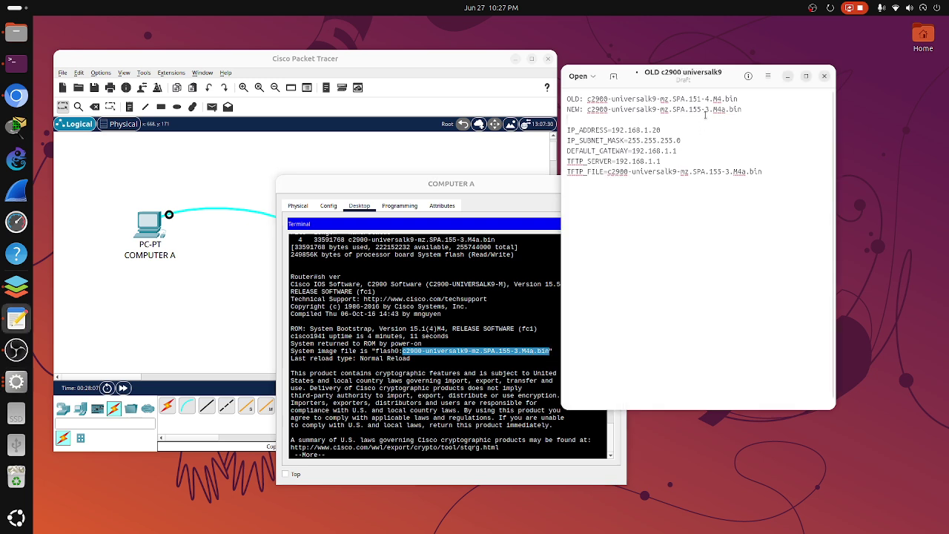
{"action": "key", "text": "Return"}
{"action": "key", "text": "ctrl+v"}
{"action": "key", "text": "Return"}
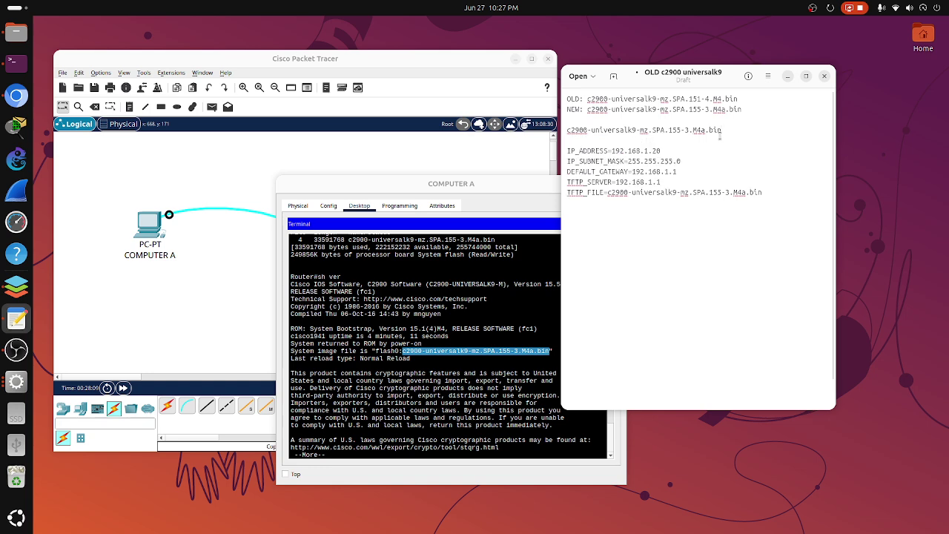
{"action": "left_click_drag", "start_coordinate": [739, 99], "coordinate": [586, 99]}
Leave the version listing and enter global configuration mode on the router with conf t
{"action": "left_click_drag", "start_coordinate": [420, 278], "coordinate": [421, 284]}
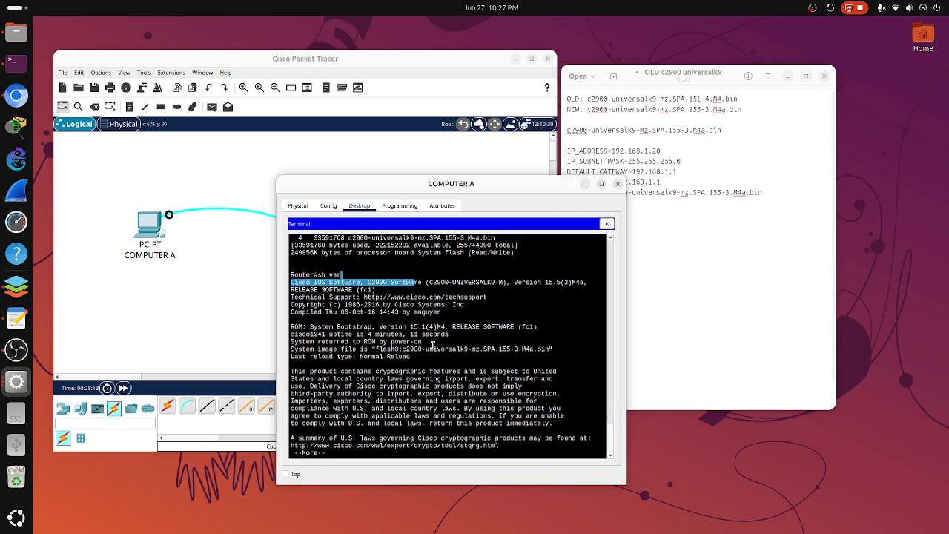
{"action": "key", "text": "Return"}
{"action": "key", "text": "Return"}
{"action": "key", "text": "Return"}
{"action": "type", "text": "conf t"}
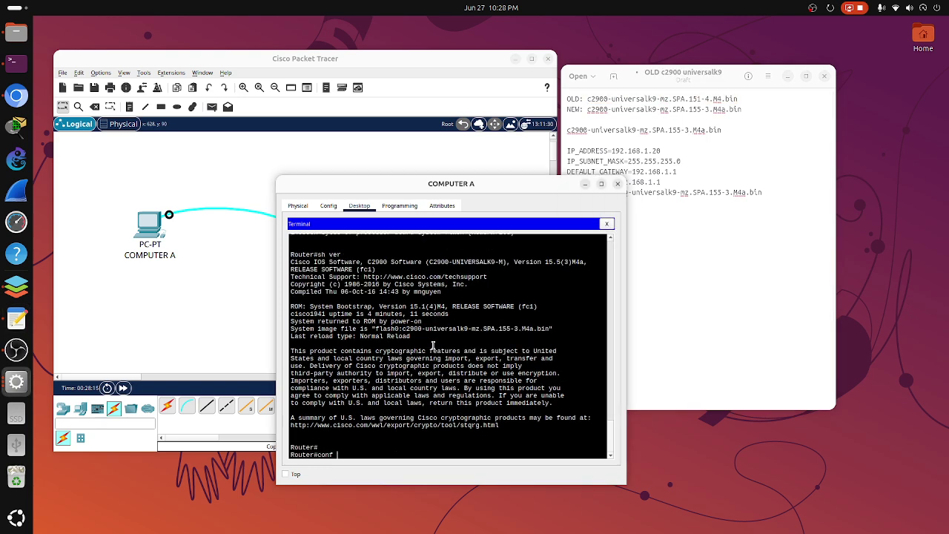
{"action": "key", "text": "Return"}
Check the router's port towards the TFTP Server, enable interface g0/0 with no shutdown, and exit configuration mode with end
{"action": "left_click_drag", "start_coordinate": [484, 187], "coordinate": [651, 161]}
{"action": "left_click", "coordinate": [350, 243]}
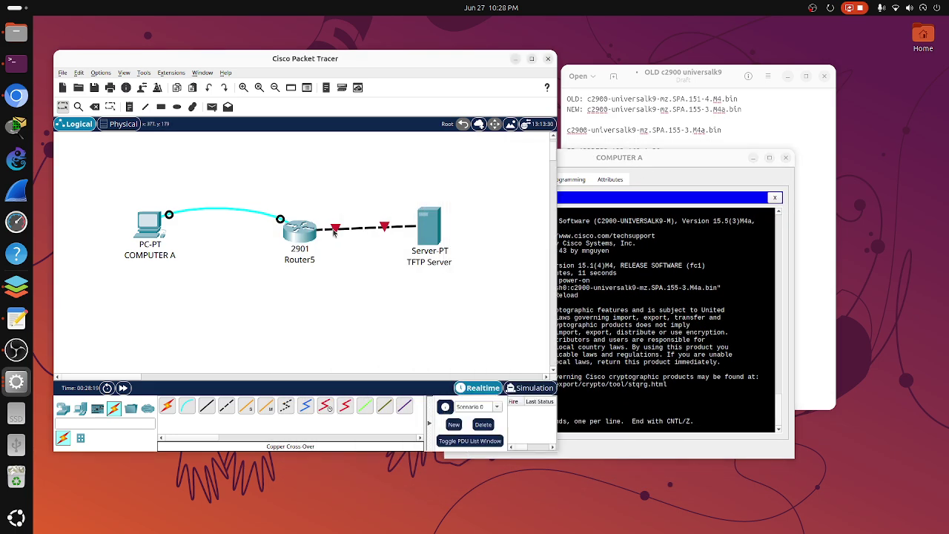
{"action": "left_click", "coordinate": [586, 321]}
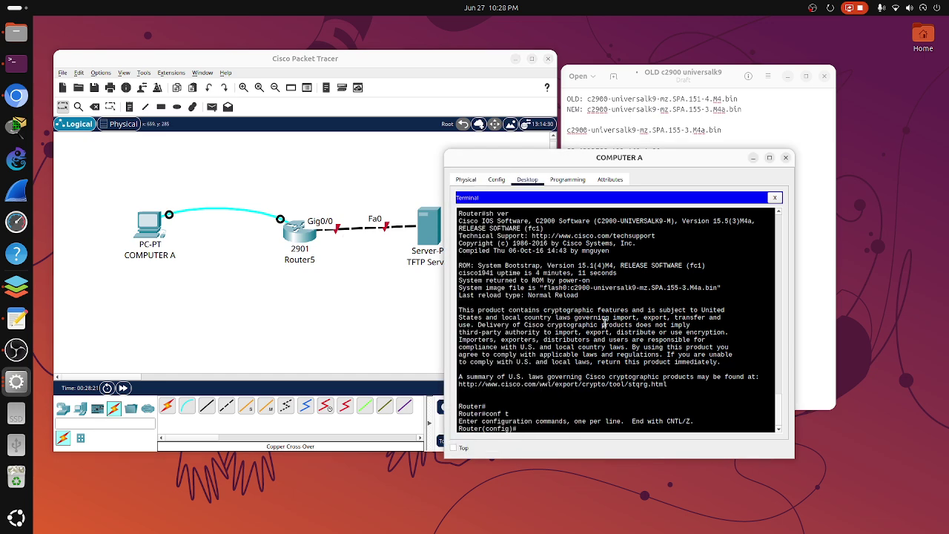
{"action": "type", "text": "int g0/0"}
{"action": "key", "text": "Return"}
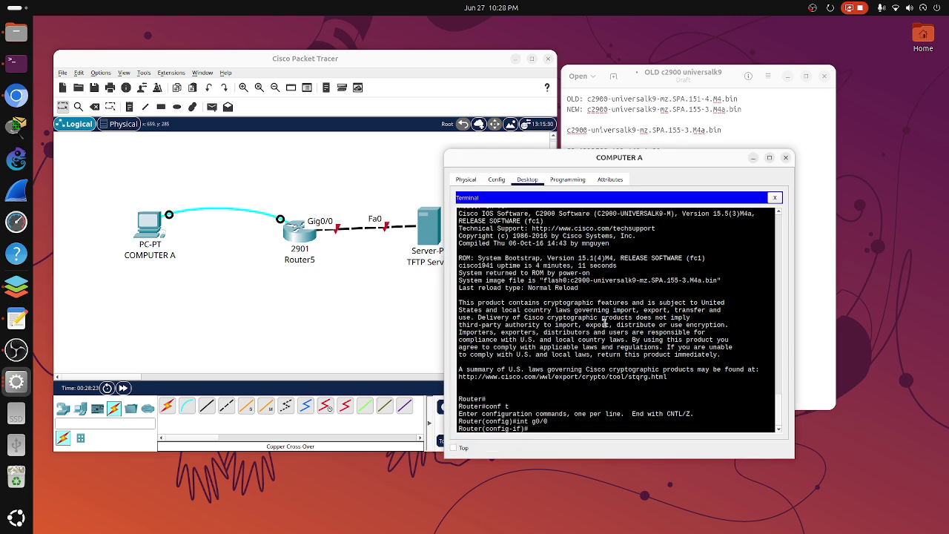
{"action": "type", "text": "no shut"}
{"action": "key", "text": "Tab"}
{"action": "key", "text": "Return"}
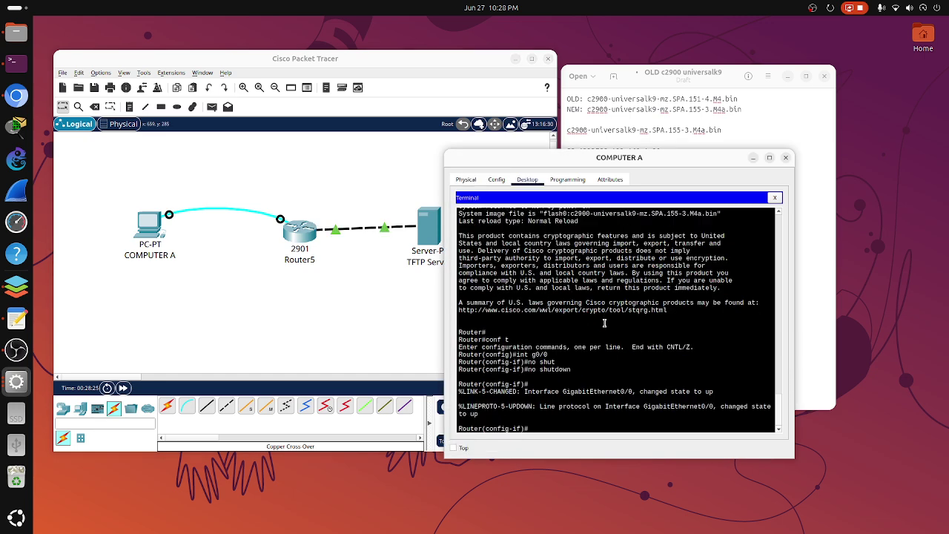
{"action": "type", "text": "end"}
{"action": "key", "text": "Return"}
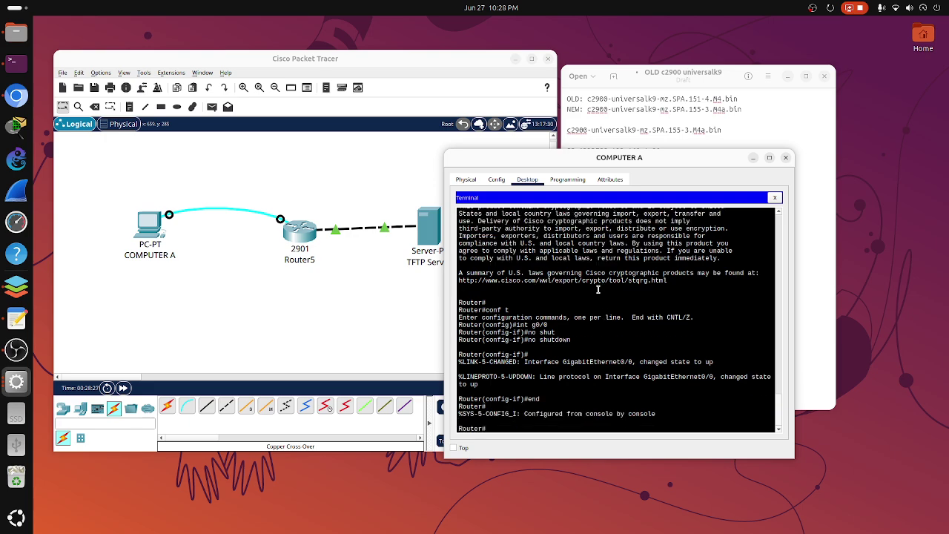
Bring the network topology to the front and examine the link between Router5 and the TFTP Server
{"action": "left_click_drag", "start_coordinate": [600, 161], "coordinate": [371, 142]}
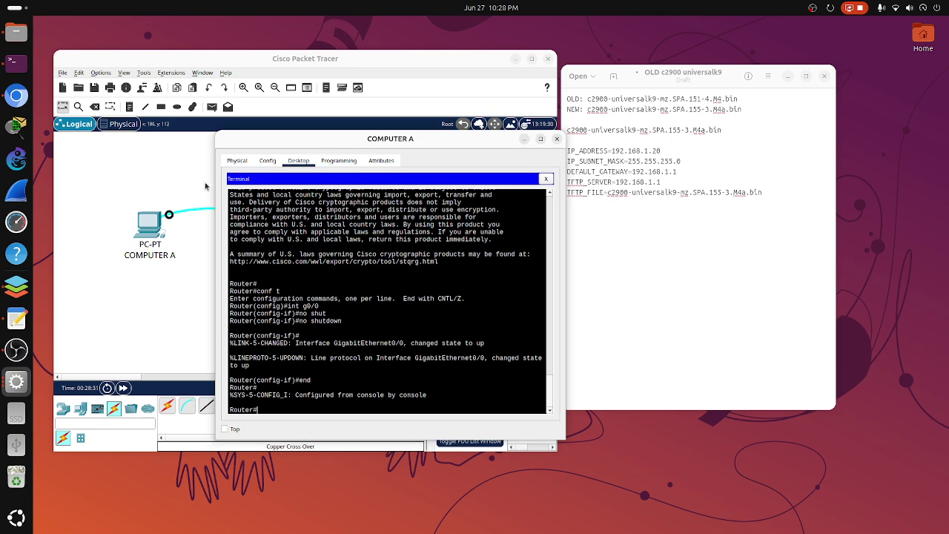
{"action": "left_click", "coordinate": [145, 152]}
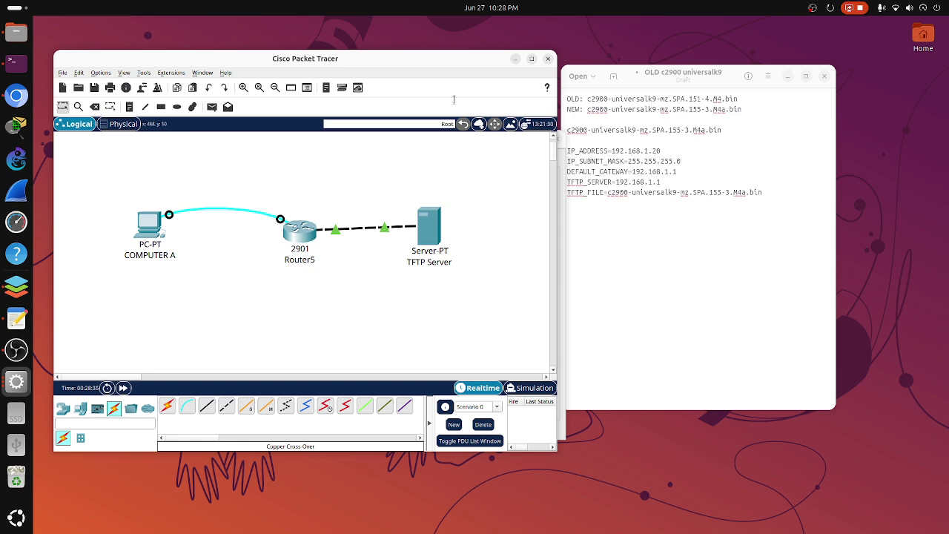
{"action": "left_click", "coordinate": [814, 7]}
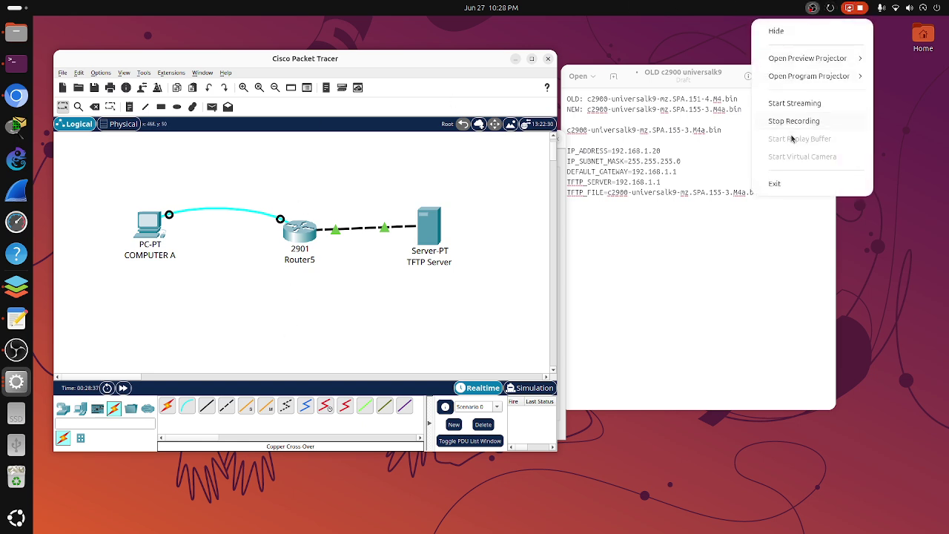